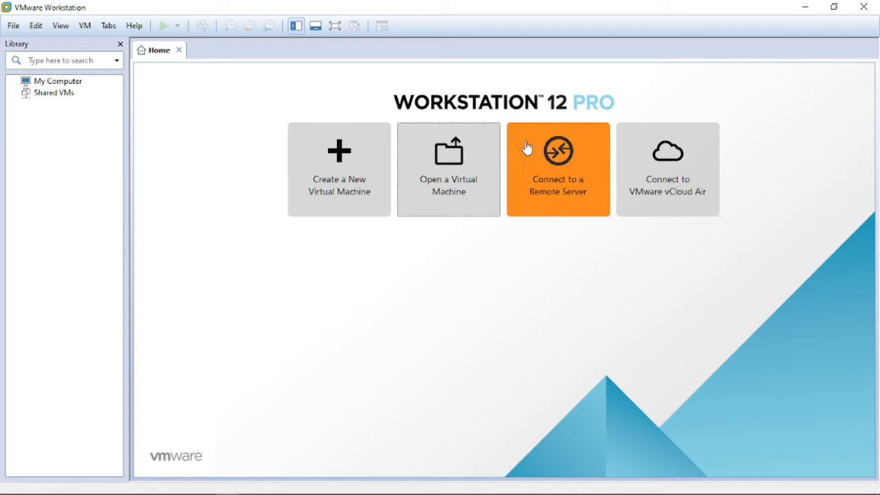
Import Fresh Sentora Publik.ovf as a new virtual machine, retrying past the OVF compliance error.
click(458, 187)
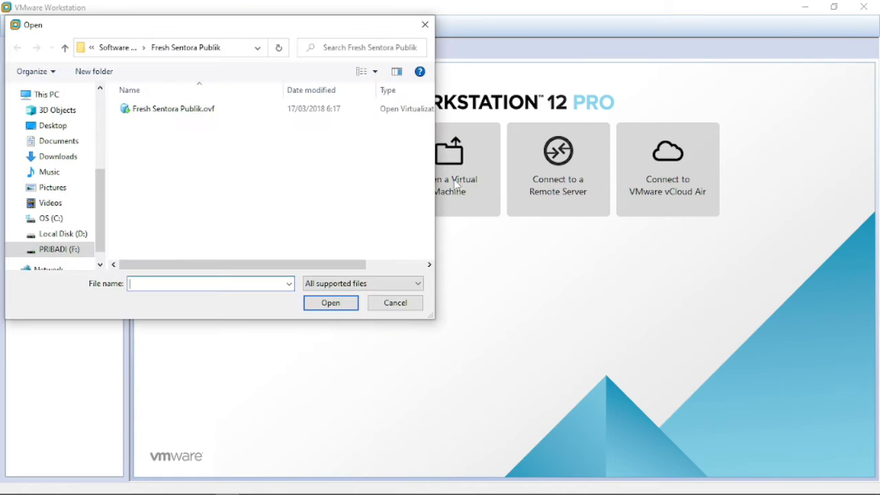
click(187, 110)
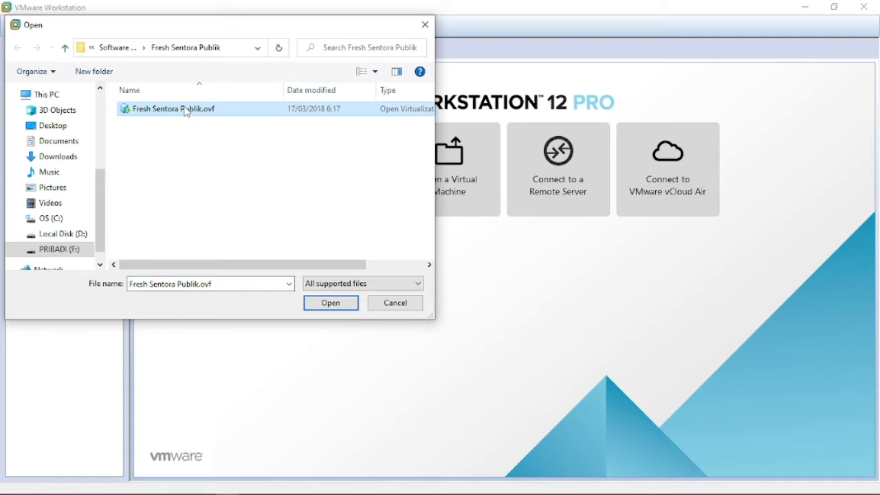
click(331, 304)
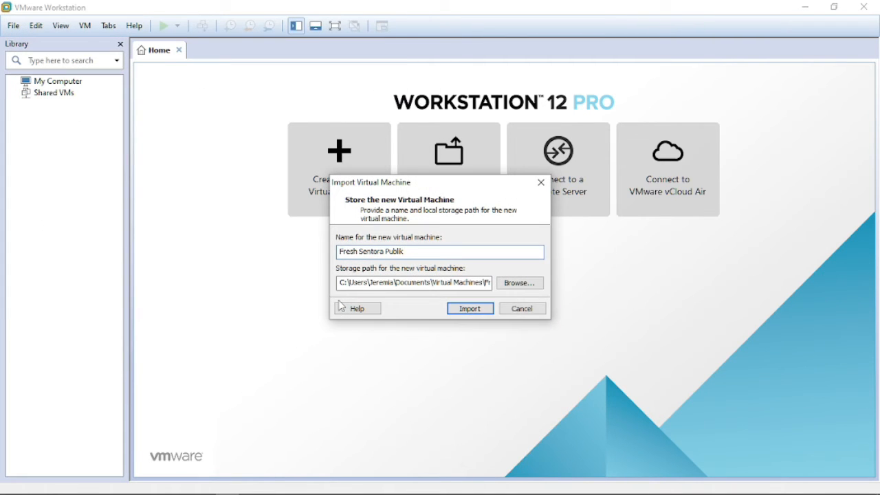
click(471, 313)
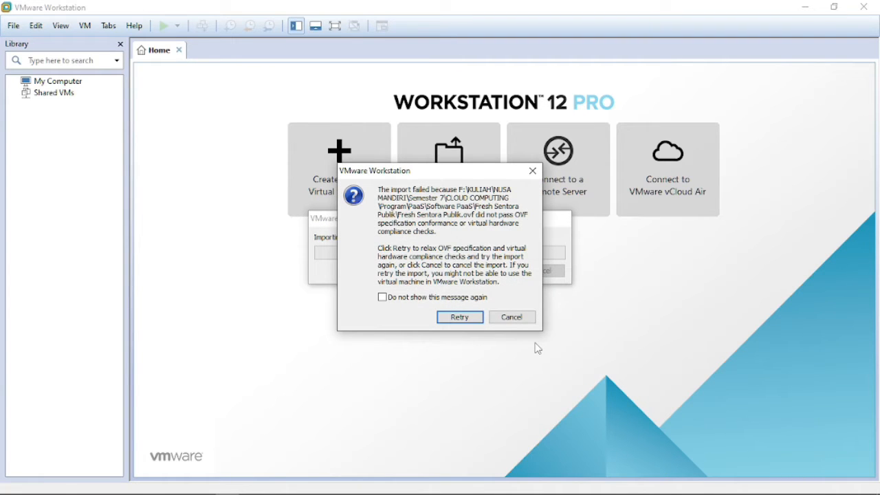
click(469, 318)
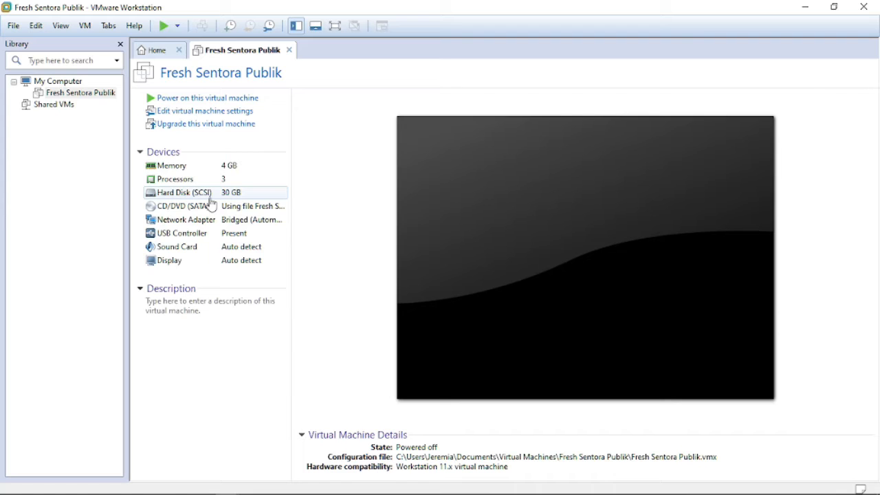
Enable Virtualize Intel VT-x/AMD-V in the VM's processor settings.
click(215, 115)
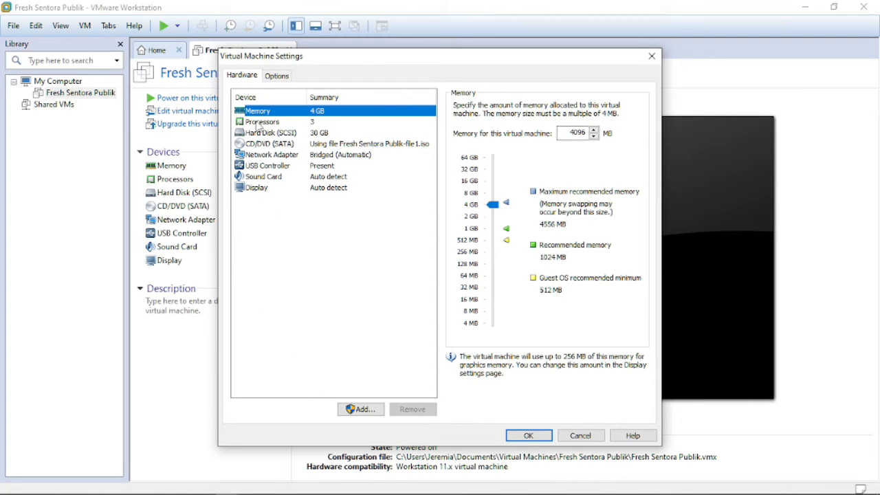
click(258, 124)
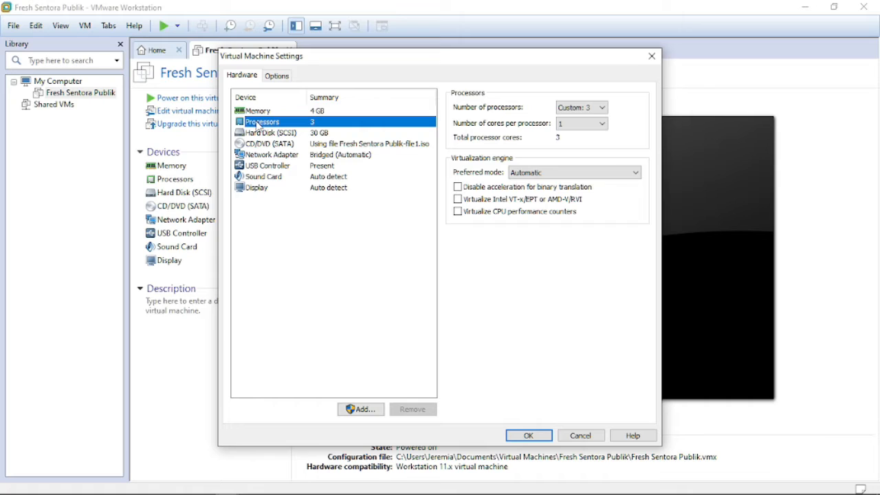
click(458, 199)
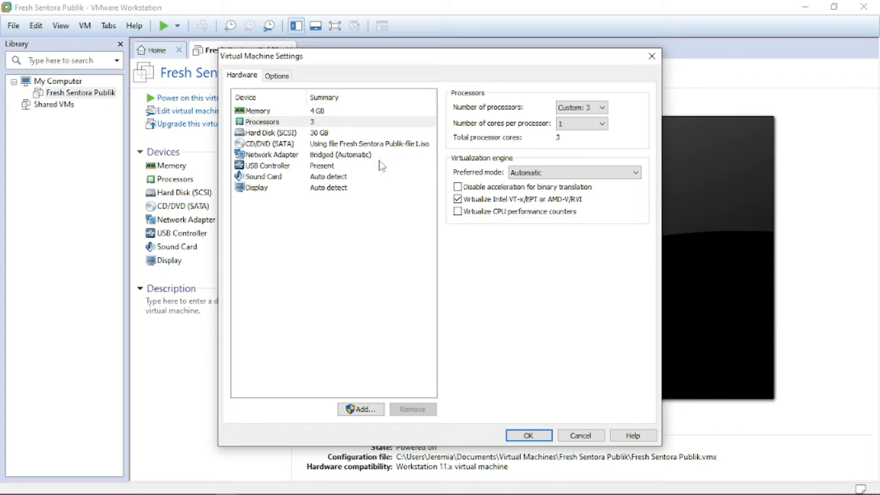
Connect the network adapter to Custom VMnet1 (Host-only) and save the settings.
click(296, 157)
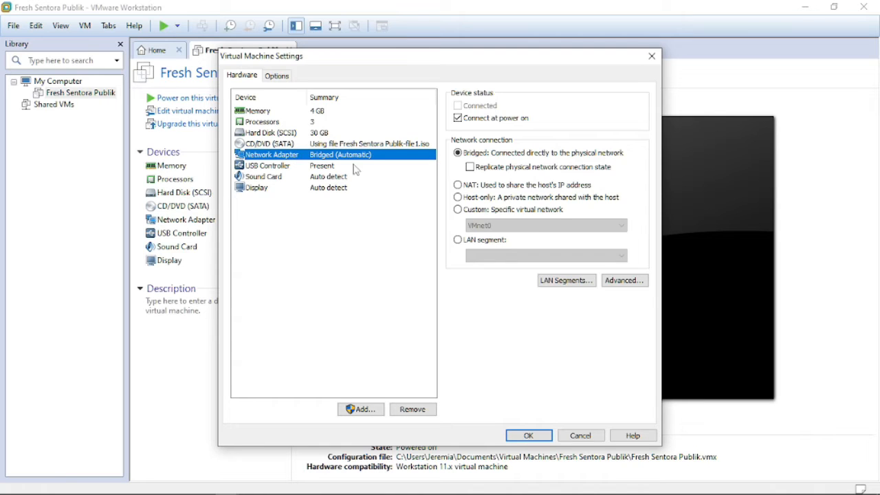
click(486, 213)
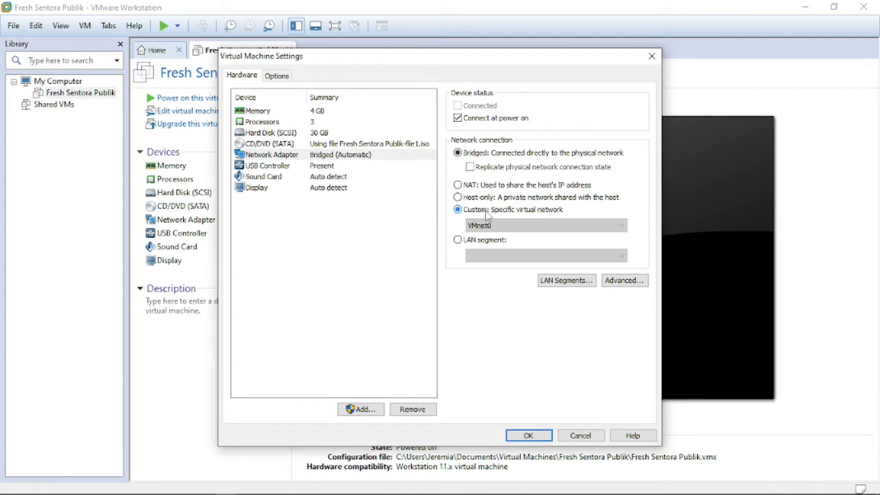
click(561, 229)
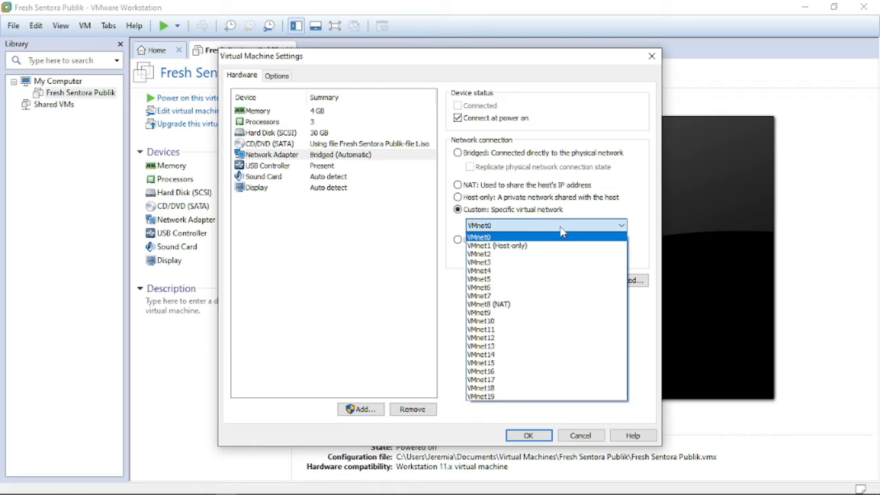
click(534, 246)
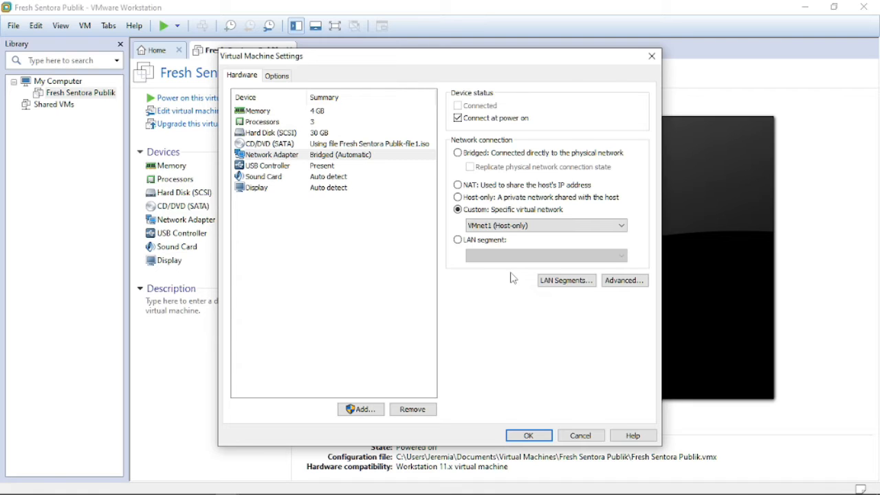
click(526, 436)
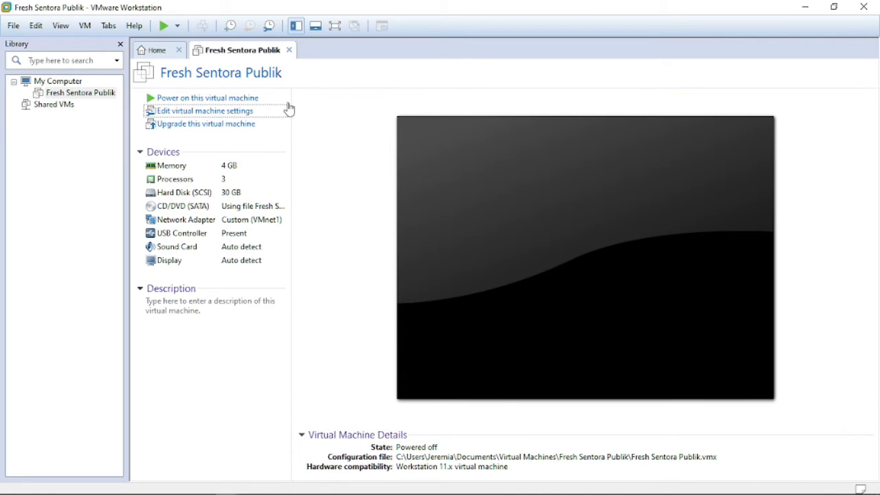
Power on Fresh Sentora Publik and dismiss the Removable Devices hint.
click(249, 98)
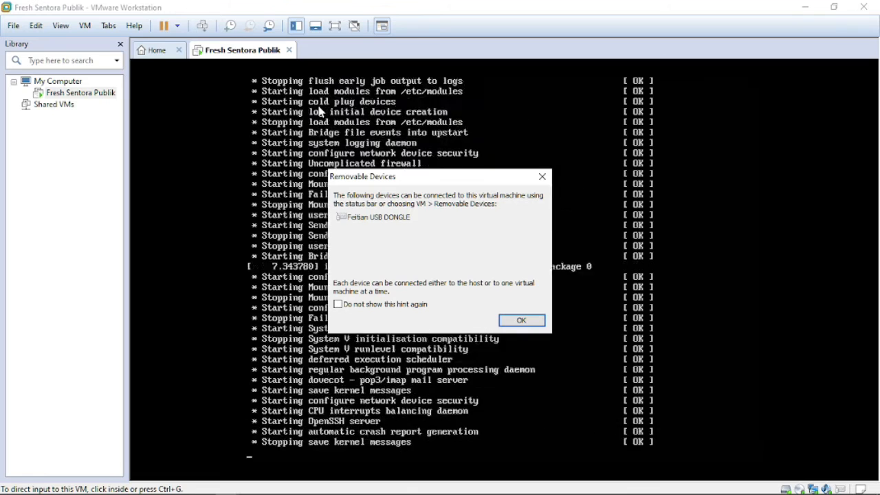
click(521, 320)
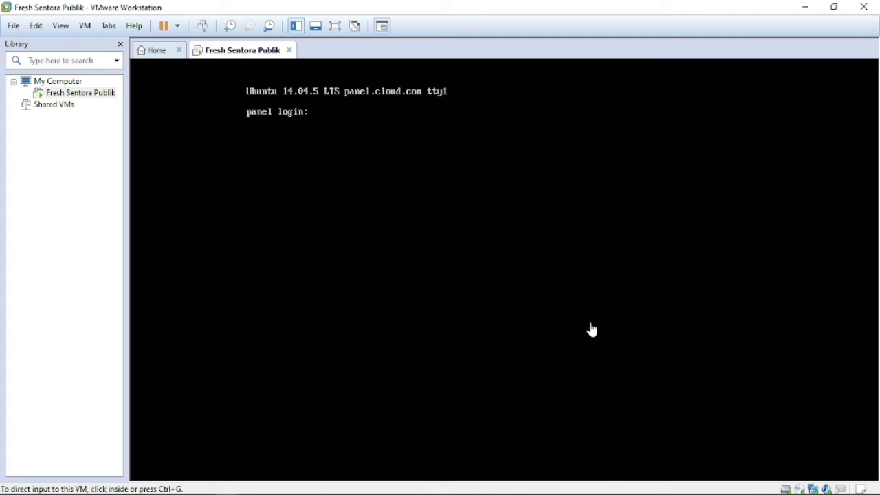
Log in to the VM console with the user account and become root via sudo su.
click(548, 279)
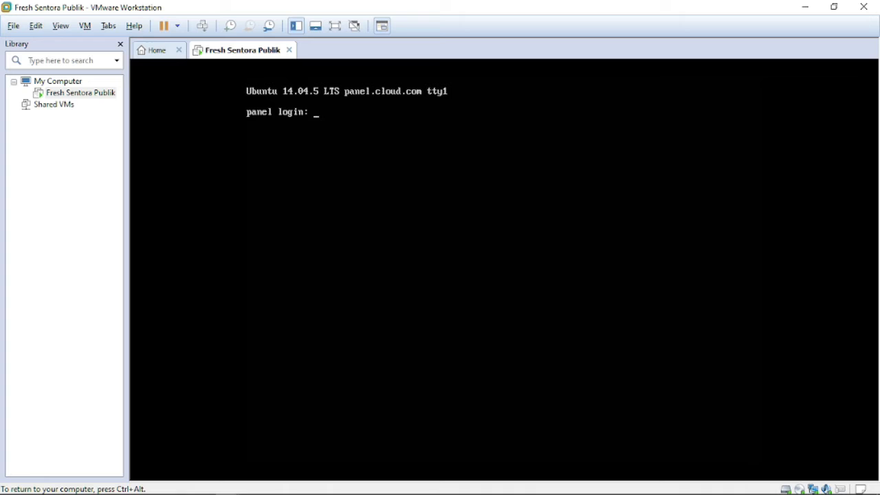
key(Return)
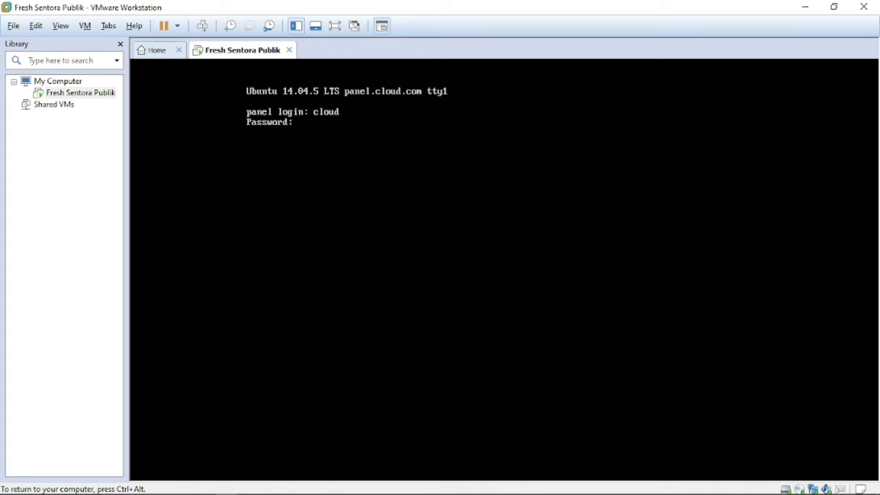
key(Return)
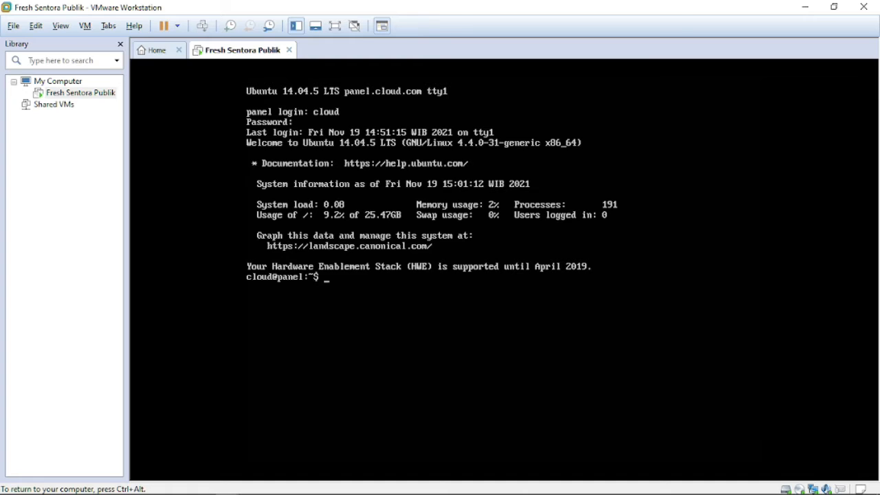
key(Return)
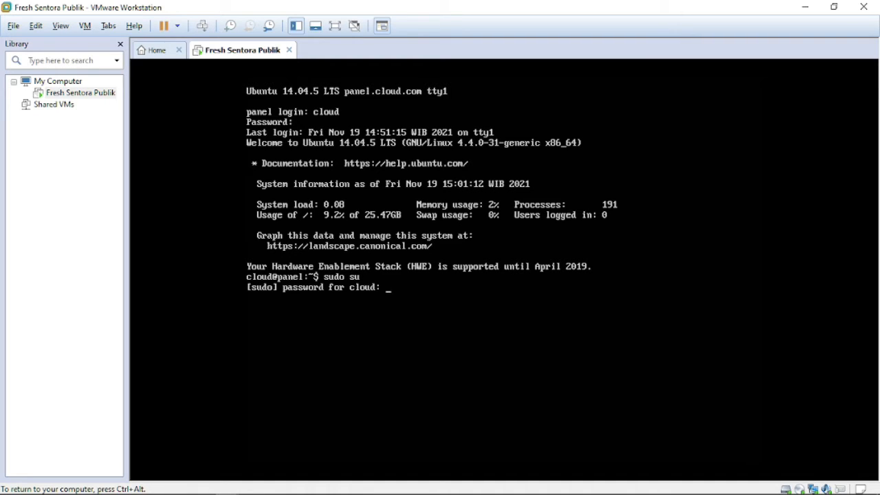
key(Return)
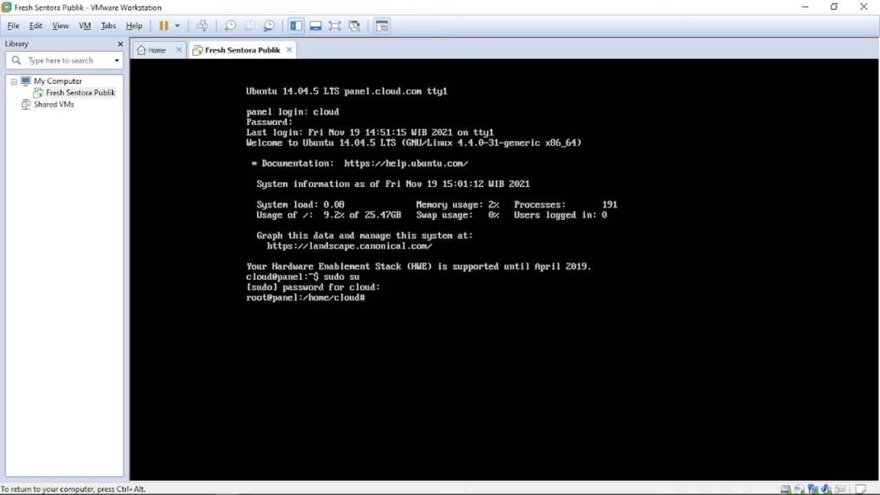
View /etc/network/interfaces in nano, then run ifconfig to confirm eth0 at 192.168.100.5.
text(nano /etc/network)
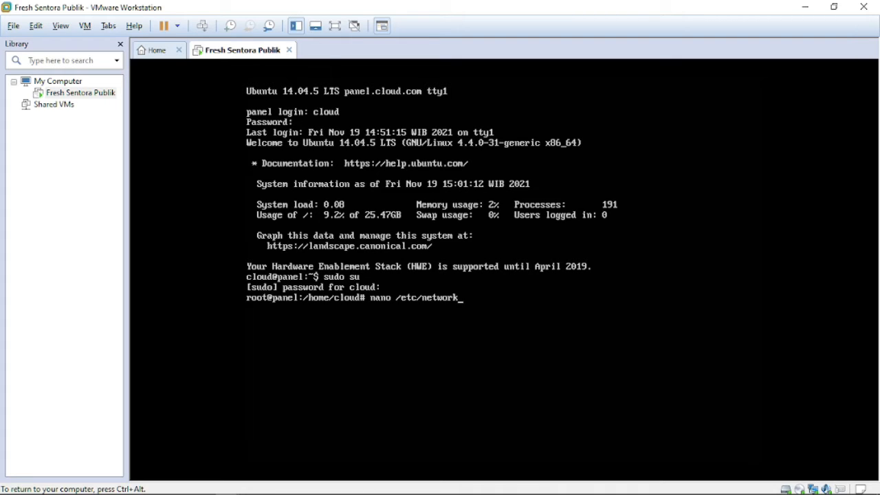
text(/interfaces)
key(Return)
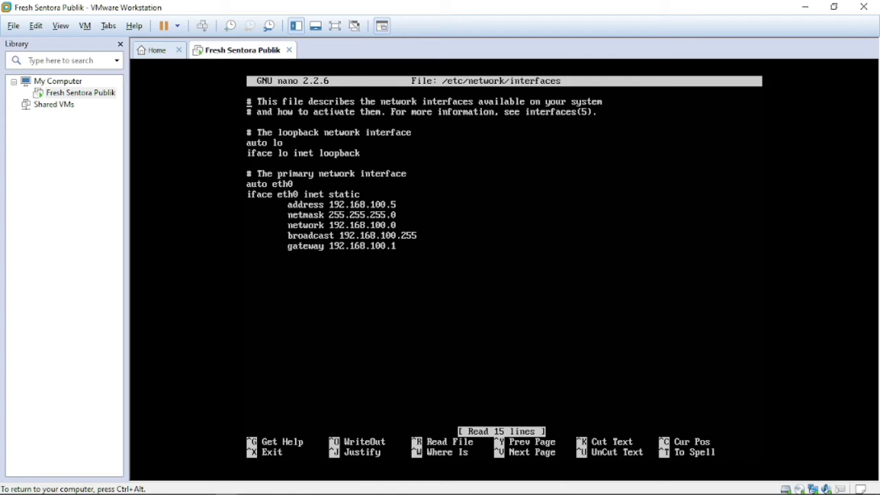
key(ctrl+x)
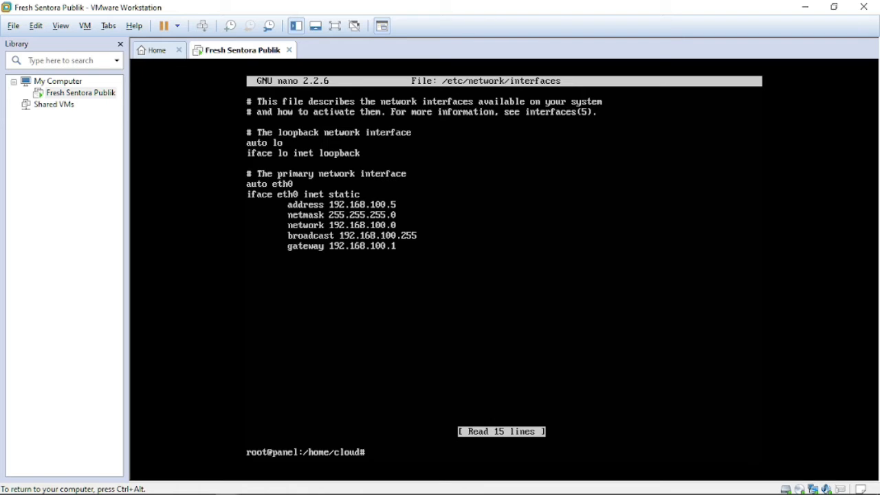
text(ifconfig)
key(Return)
Open the VMnet1 adapter's status and review its connection details.
mouse_move(179, 485)
click(227, 461)
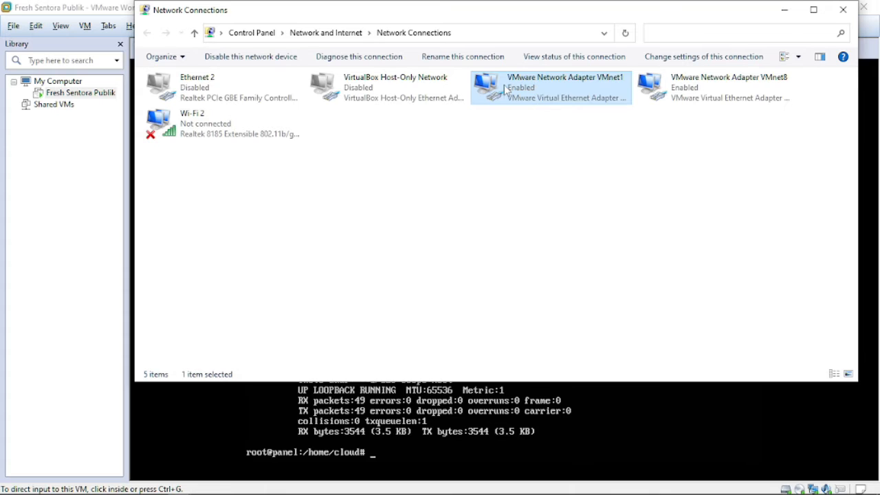
right_click(505, 86)
click(525, 110)
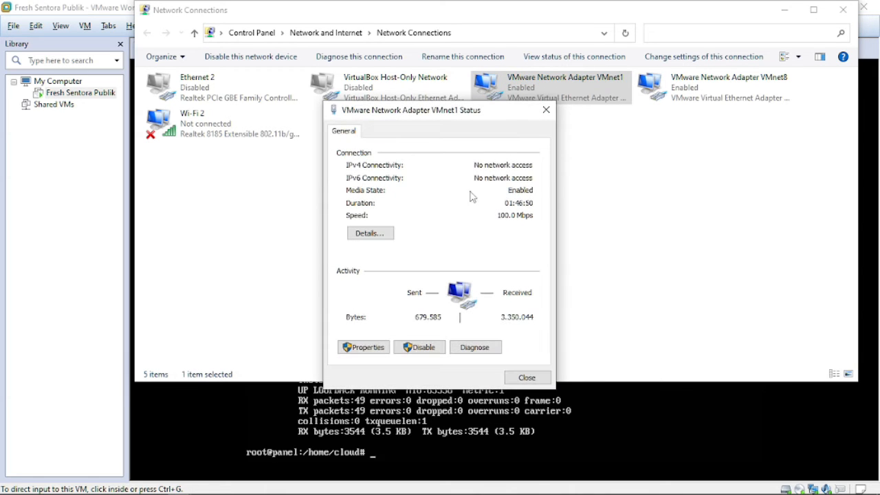
click(372, 234)
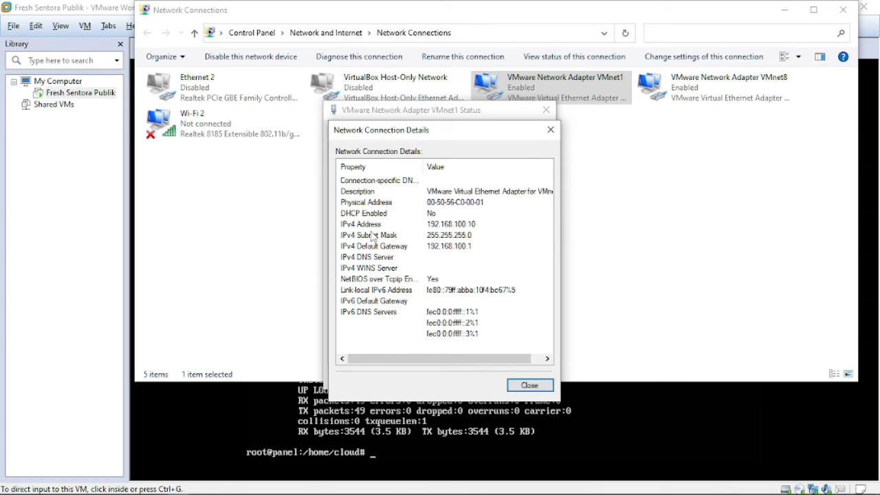
click(551, 131)
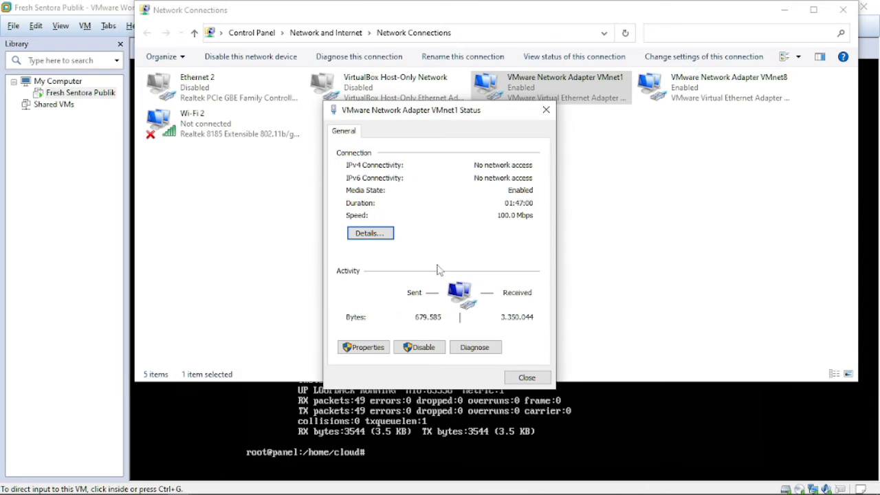
Confirm VMnet1's IPv4 settings (192.168.100.10, mask 255.255.255.0, gateway 192.168.100.1) and close all dialogs.
click(366, 351)
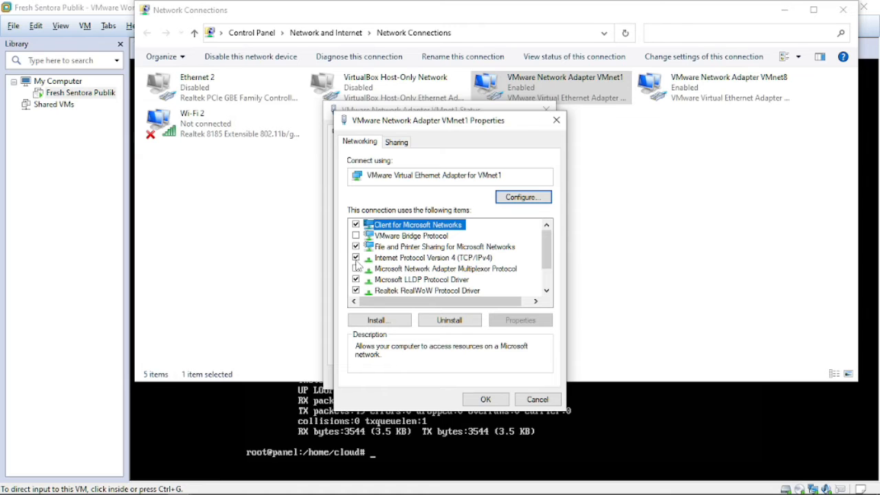
double_click(479, 259)
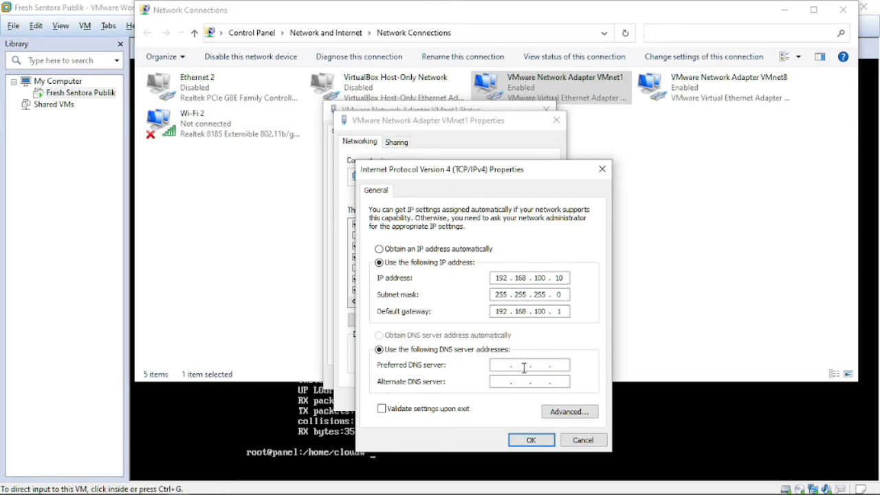
click(532, 440)
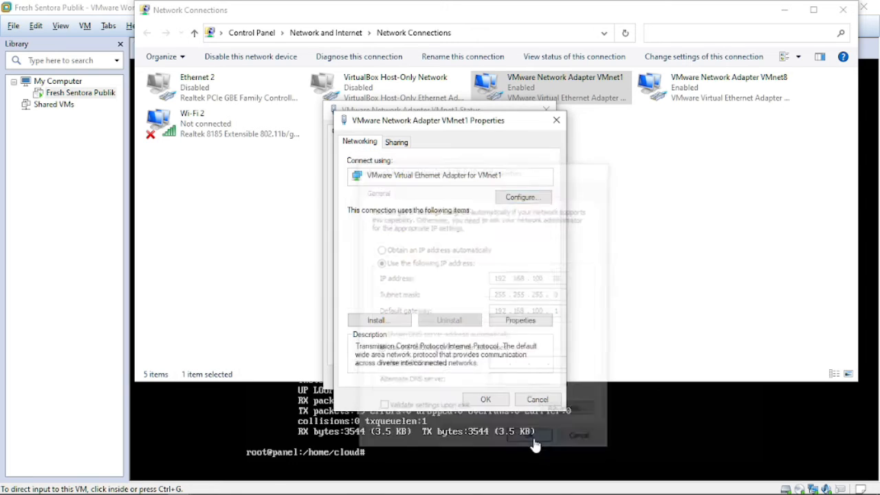
click(497, 403)
click(524, 375)
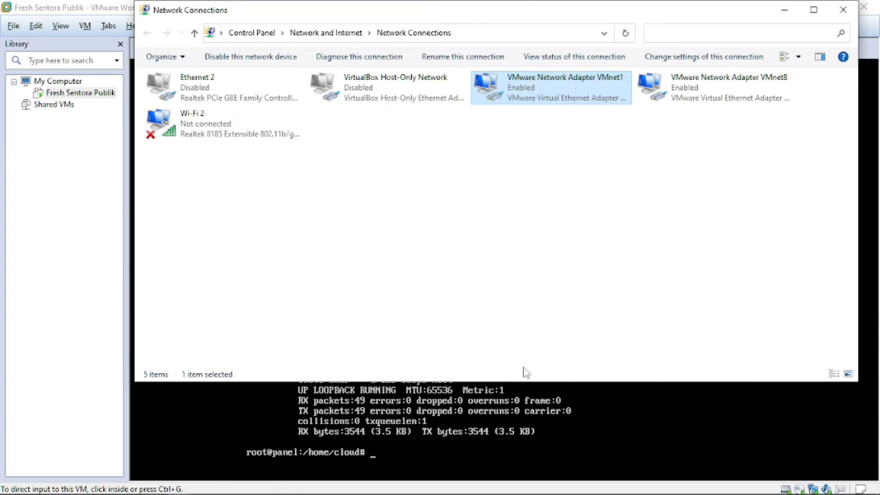
click(784, 10)
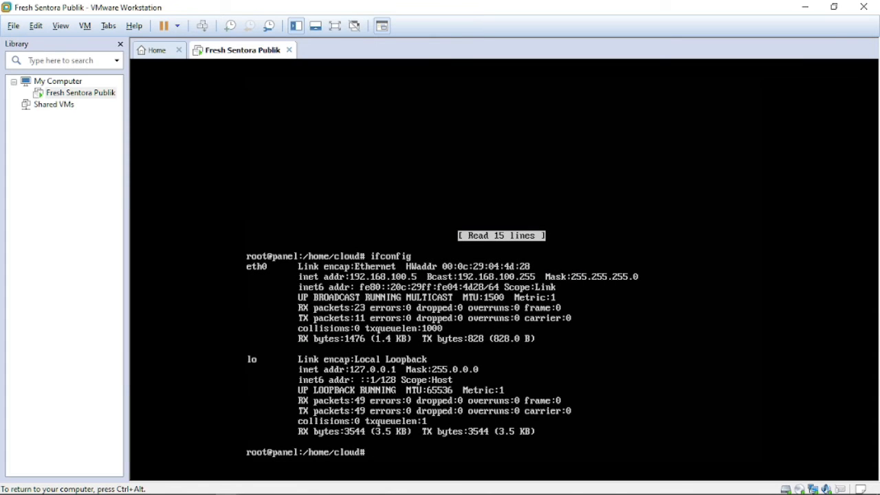
Launch PuTTY and open an SSH connection to 192.168.100.5.
click(227, 486)
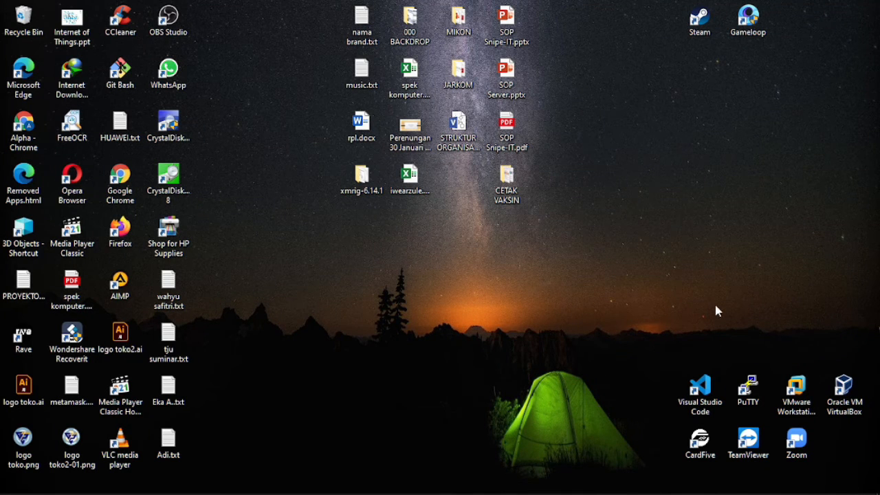
double_click(749, 386)
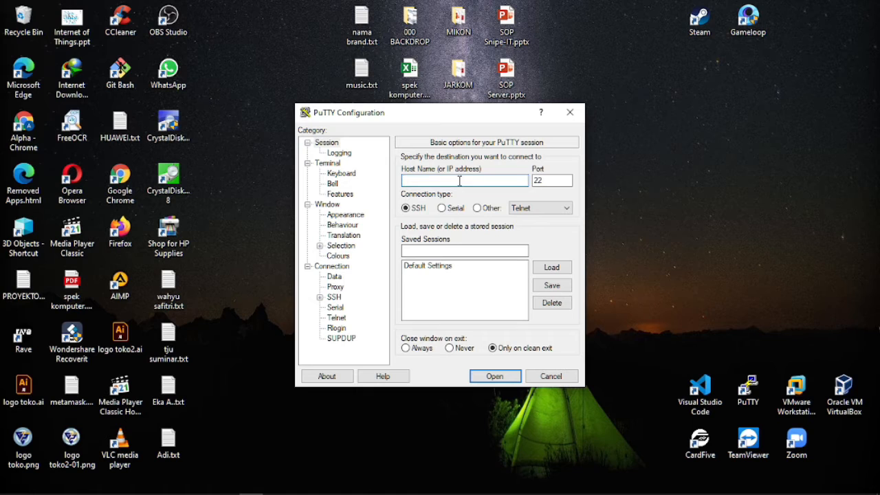
text(192.168.100.5)
key(Return)
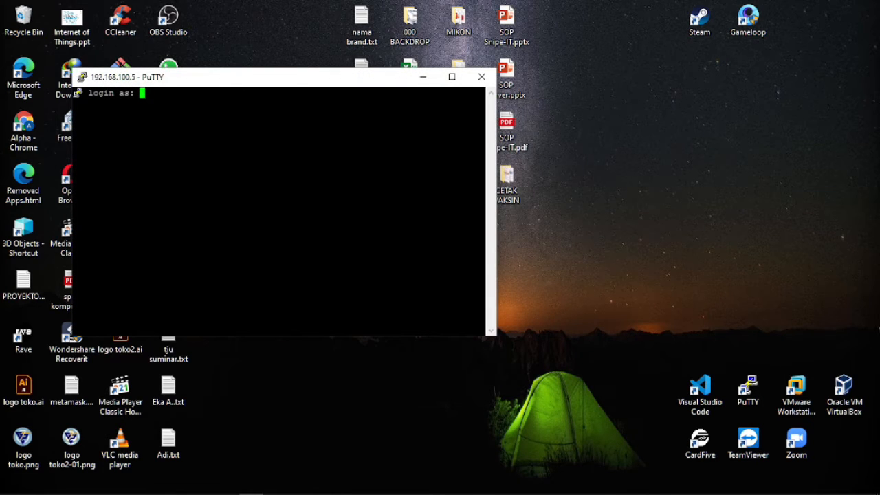
Log in to the SSH session with the regular user's name and password.
drag(292, 83, 435, 130)
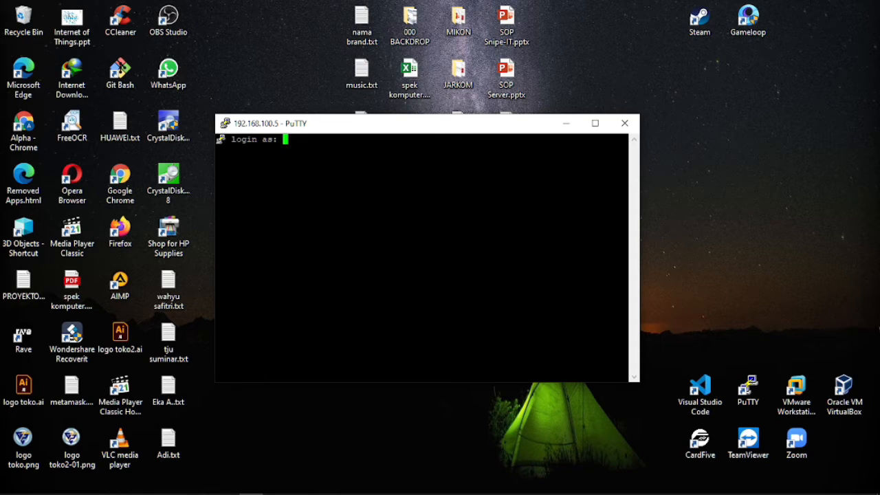
key(Return)
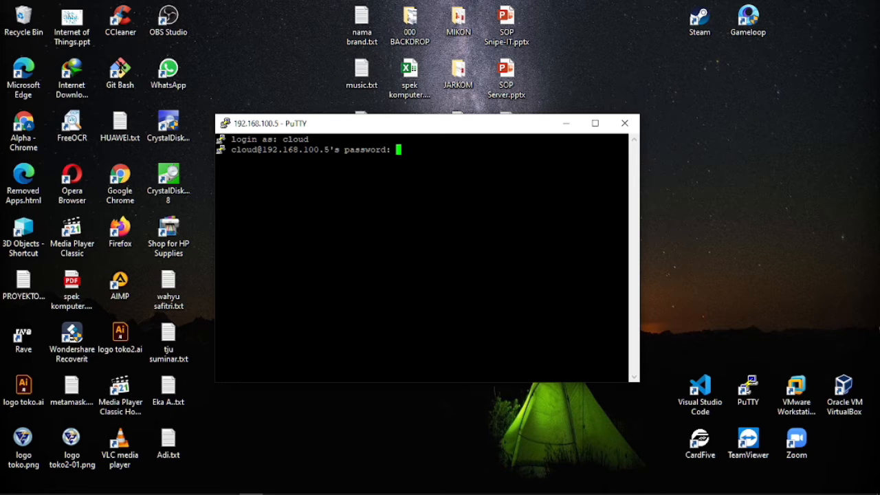
key(Return)
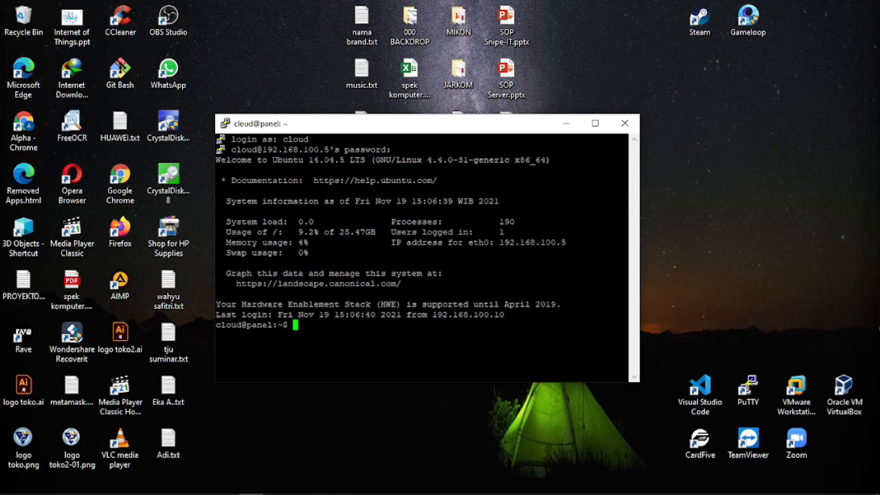
Become root and print /root/passwords.txt.
text(sudo su)
key(Return)
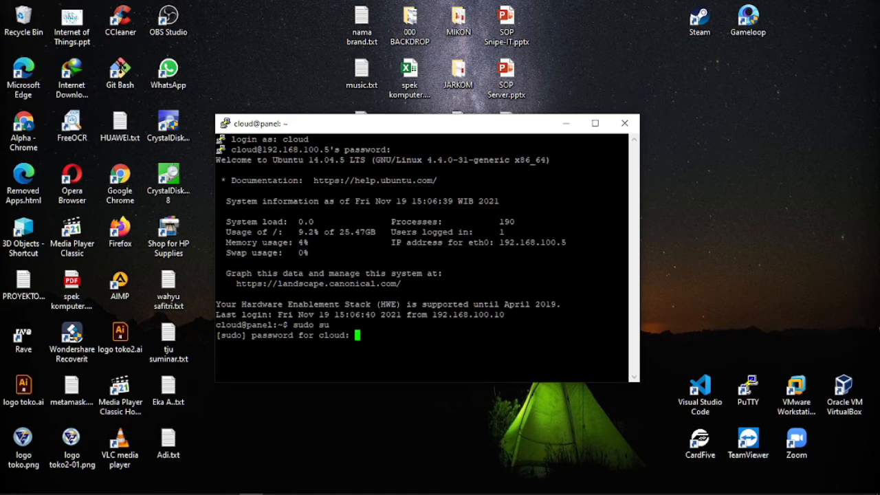
key(Return)
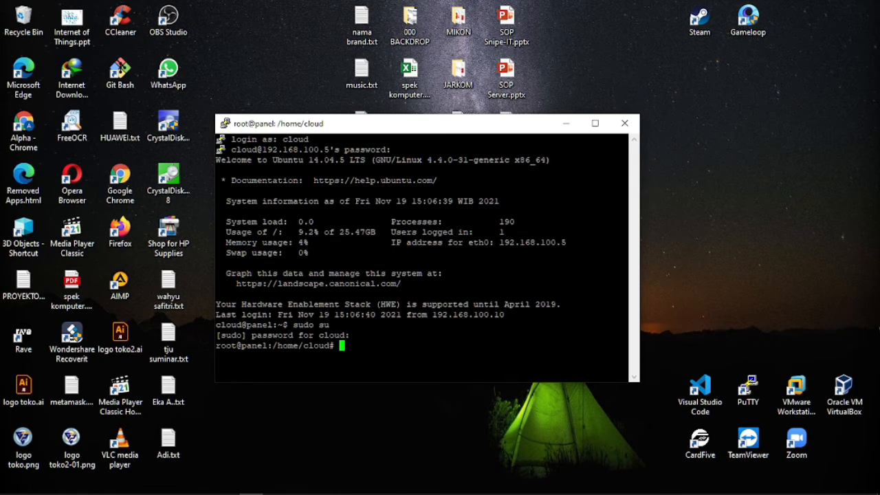
text(cat /root/password)
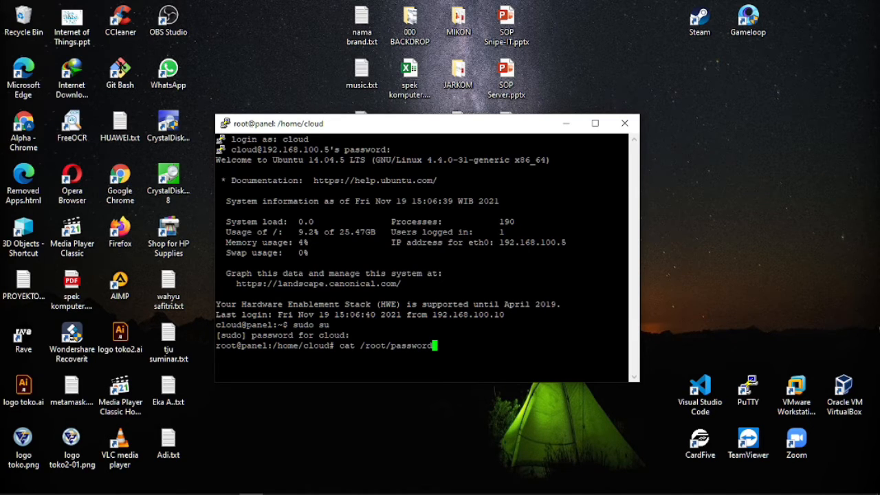
text(s.txt)
key(Return)
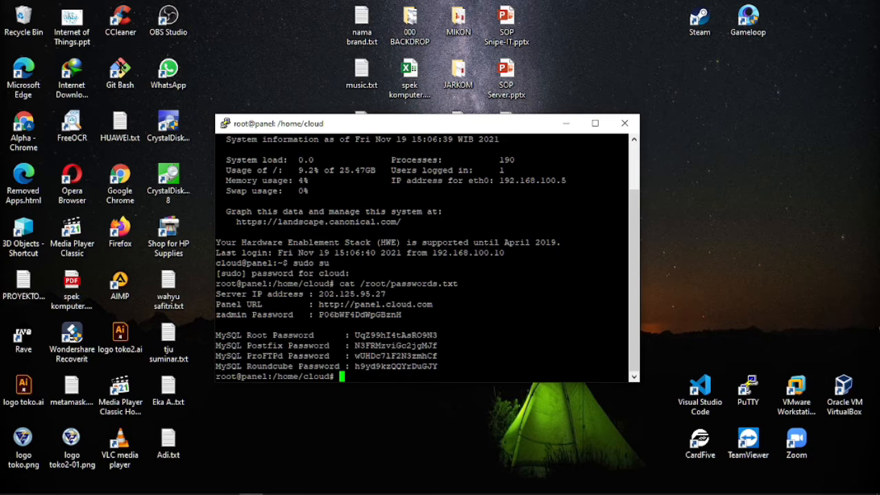
Copy the zadmin panel password from the output and open the Windows search.
drag(628, 315, 320, 315)
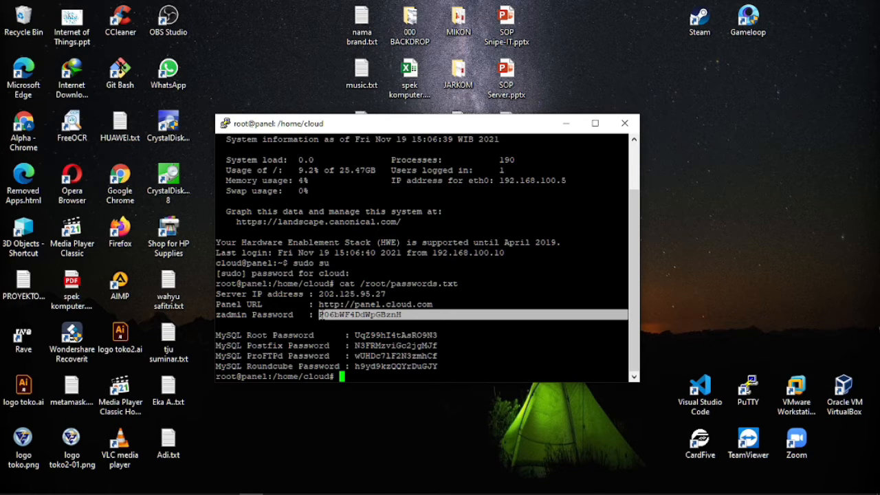
right_click(373, 303)
key(Return)
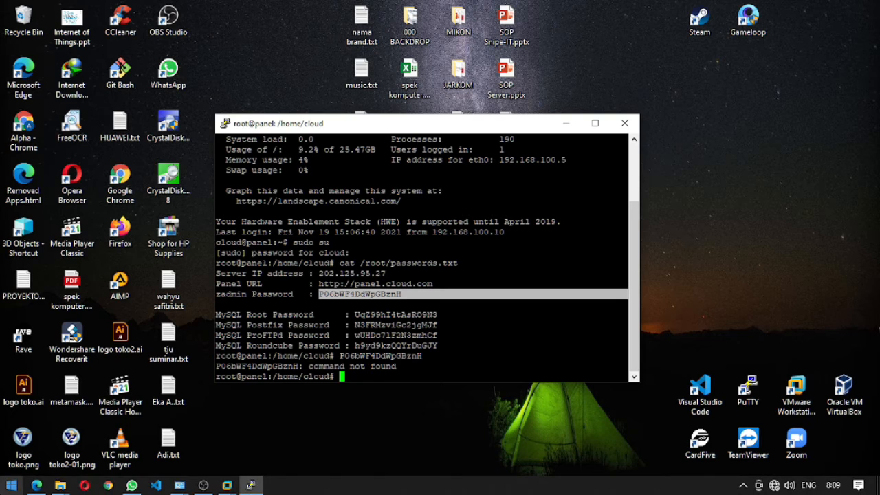
click(11, 485)
In a new Notepad note, write 'username = zadmin' and 'password =' with the pasted password.
text(note)
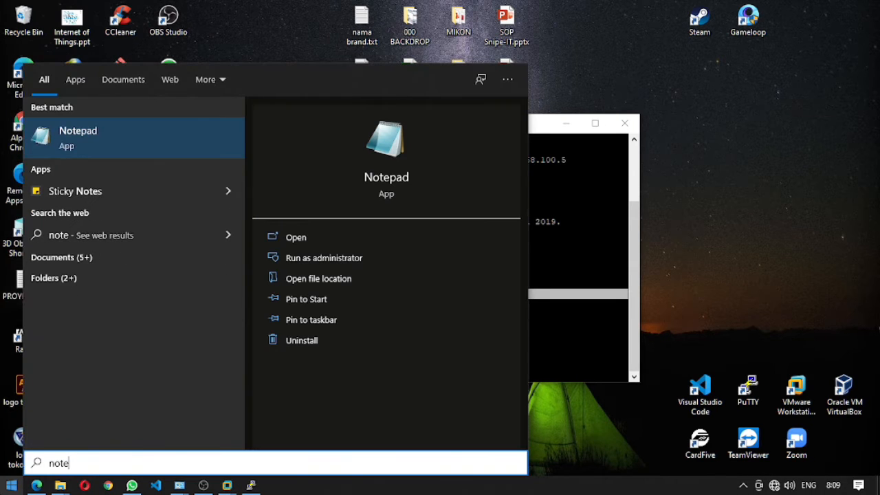
key(Return)
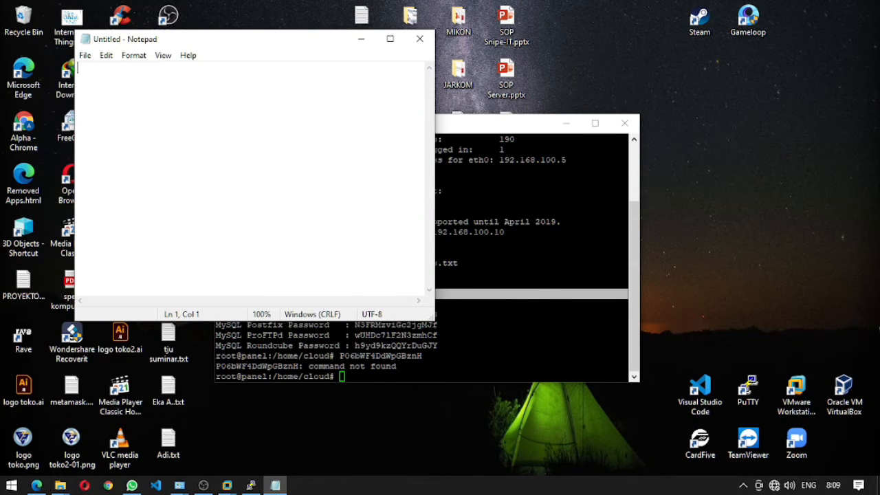
text(user)
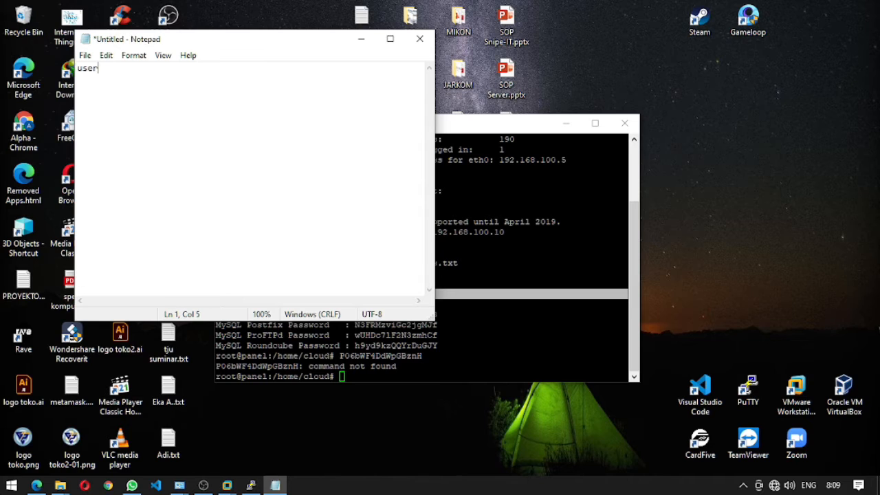
text(name = zadmin)
key(Return)
text(passwor)
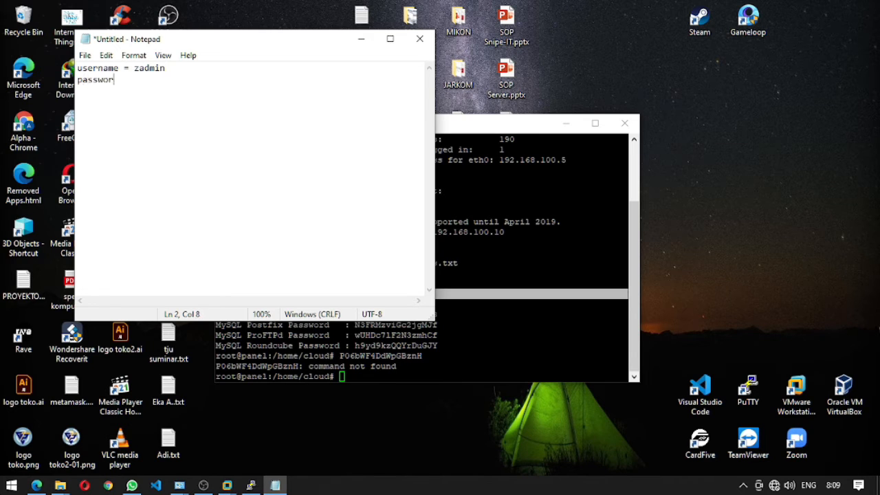
text(d =)
key(ctrl+v)
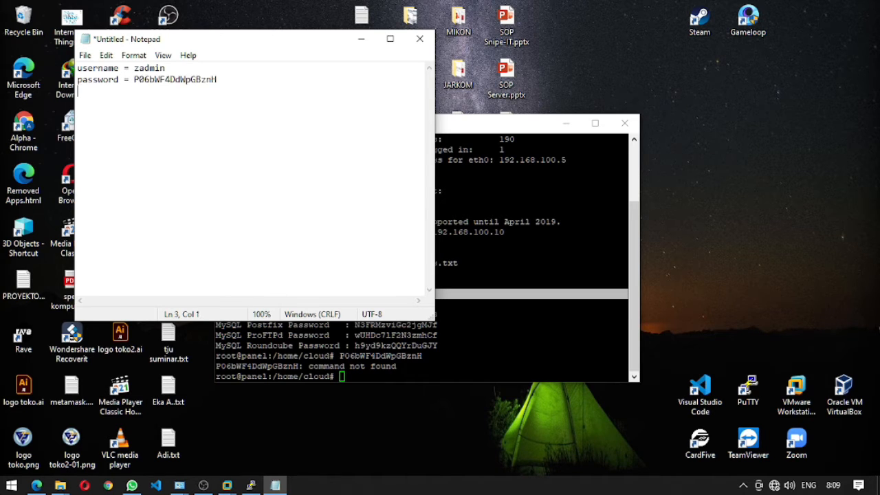
Save the note to the Desktop as password sentora.txt.
click(85, 57)
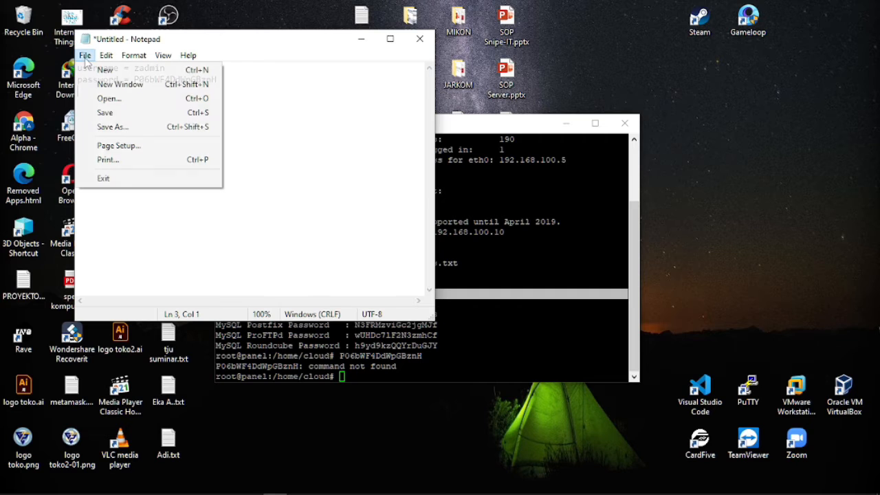
click(108, 128)
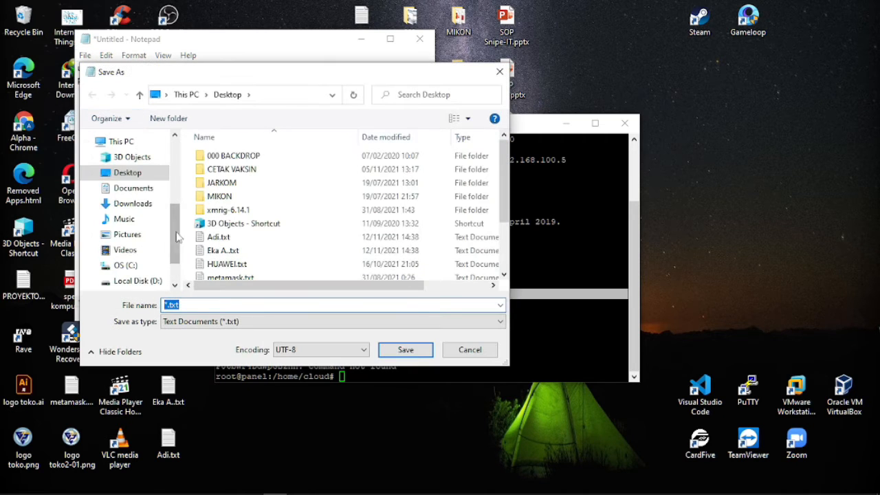
click(130, 174)
click(206, 301)
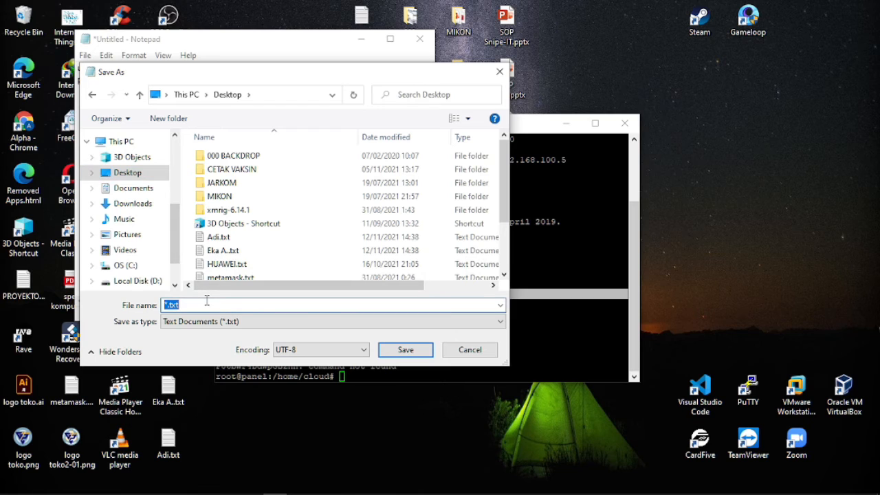
text(password sentora)
click(416, 352)
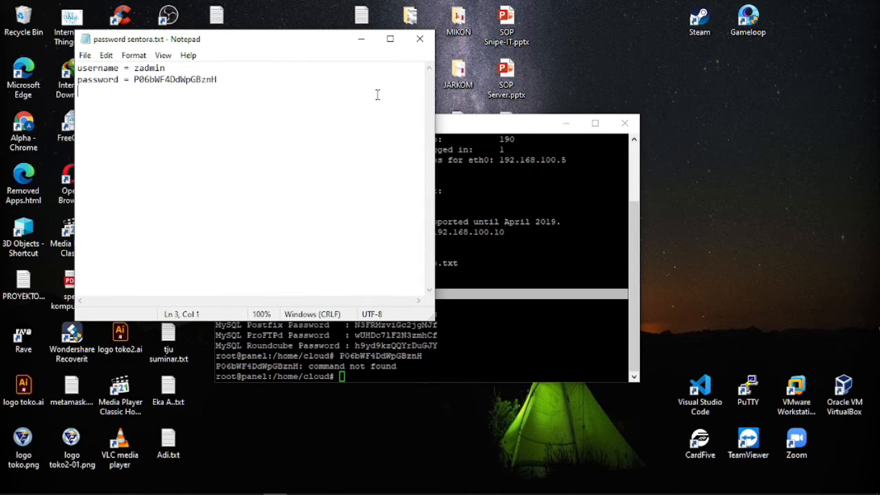
Launch Firefox and load the Sentora login page at 192.168.100.5.
click(361, 39)
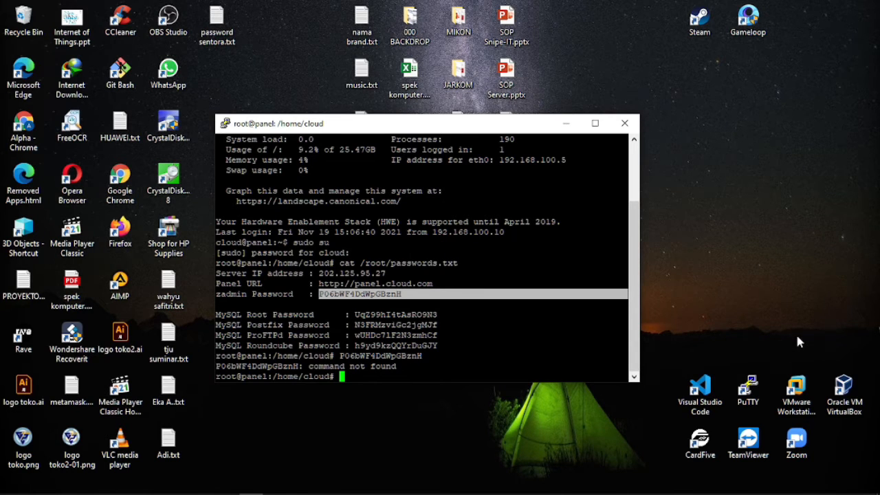
mouse_move(499, 493)
double_click(119, 234)
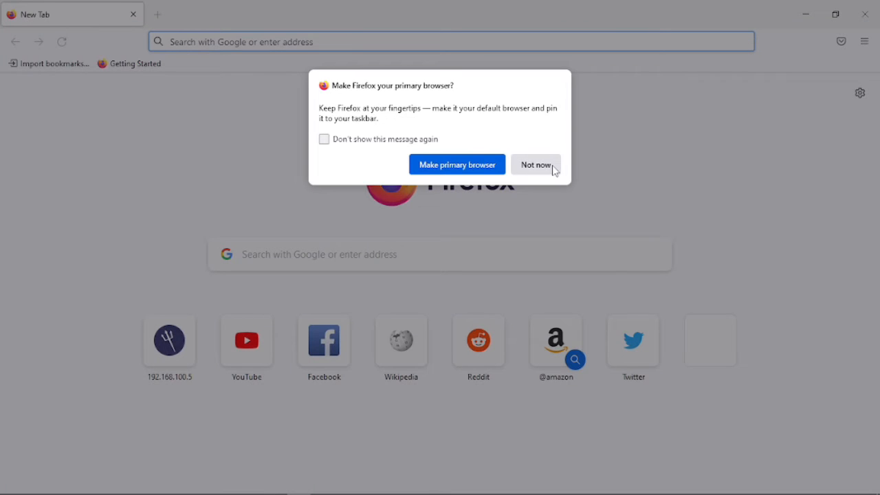
click(554, 170)
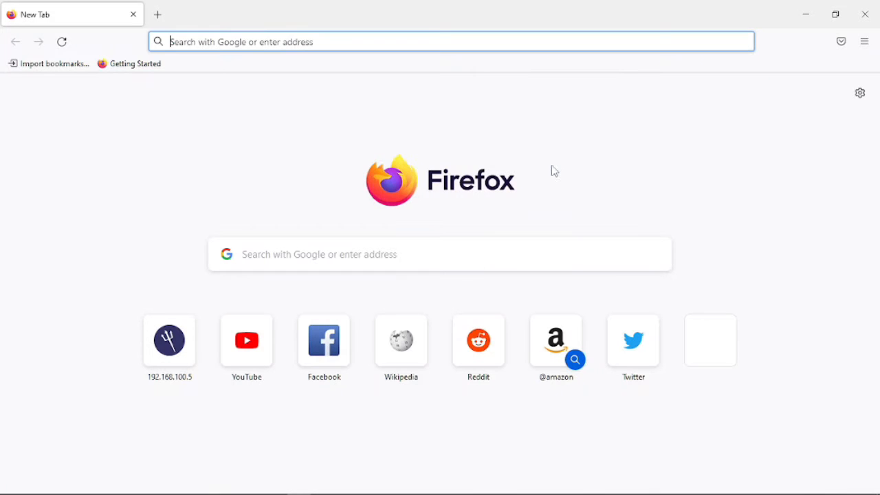
click(531, 46)
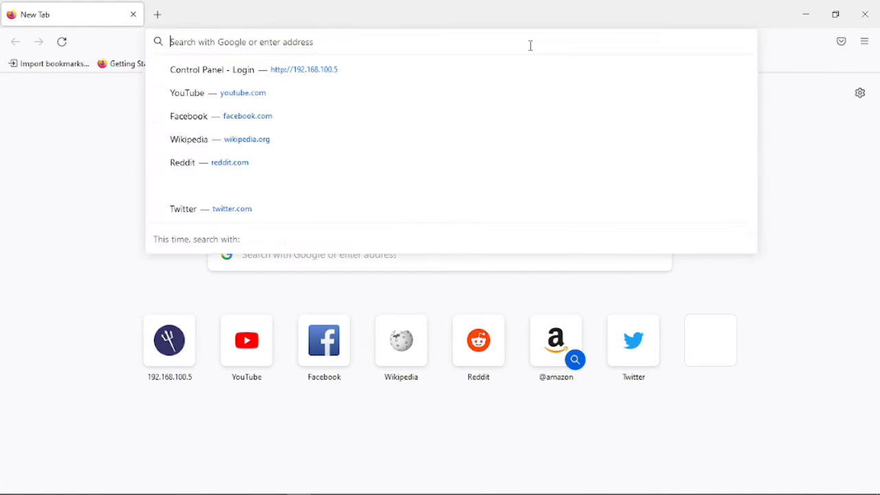
text(192.168.100.5/)
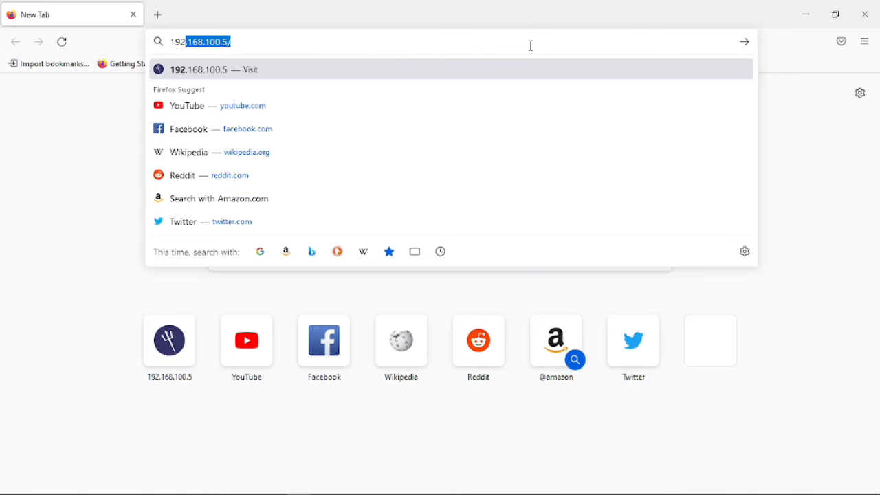
key(Right)
key(Return)
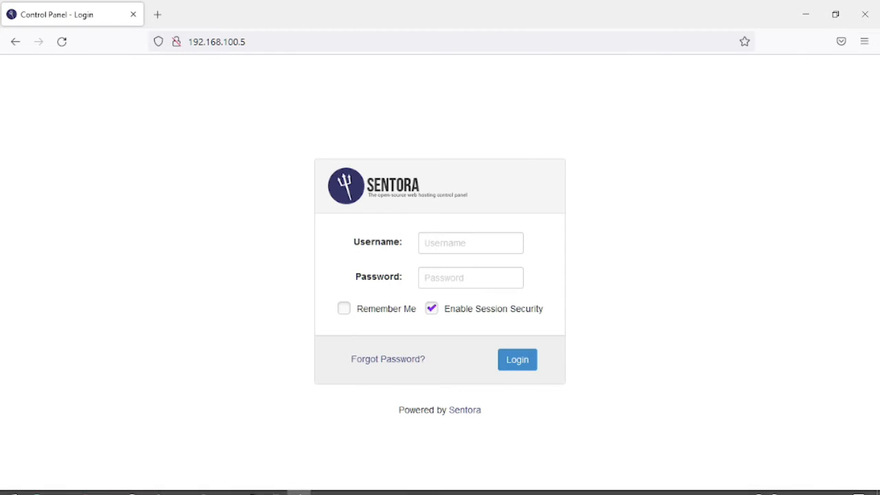
Log in to Sentora as zadmin with the password copied from Notepad, declining to save it.
click(275, 485)
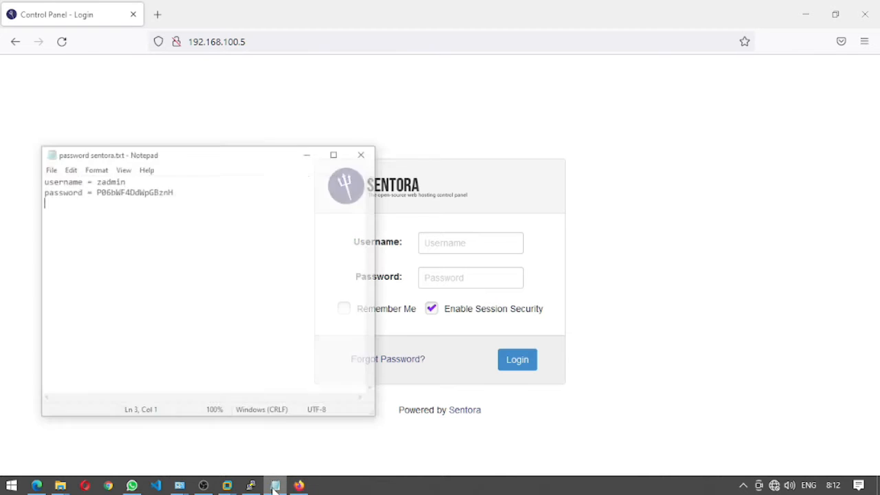
drag(165, 165, 80, 164)
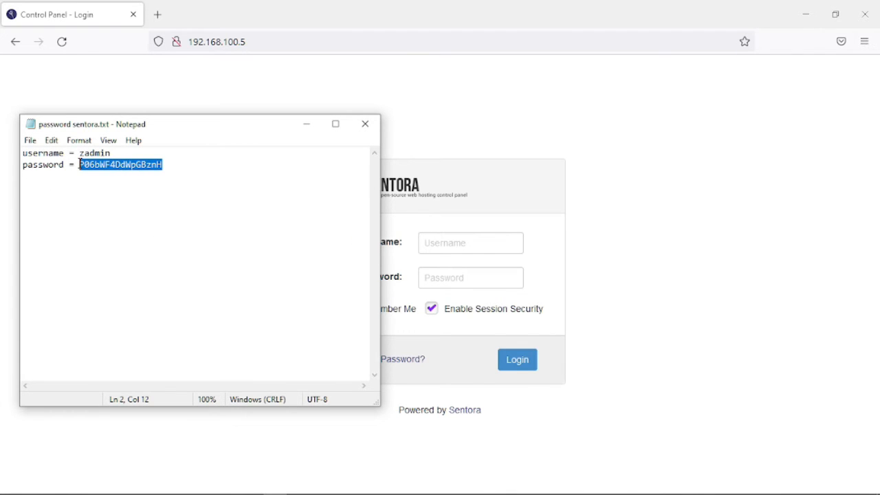
click(471, 241)
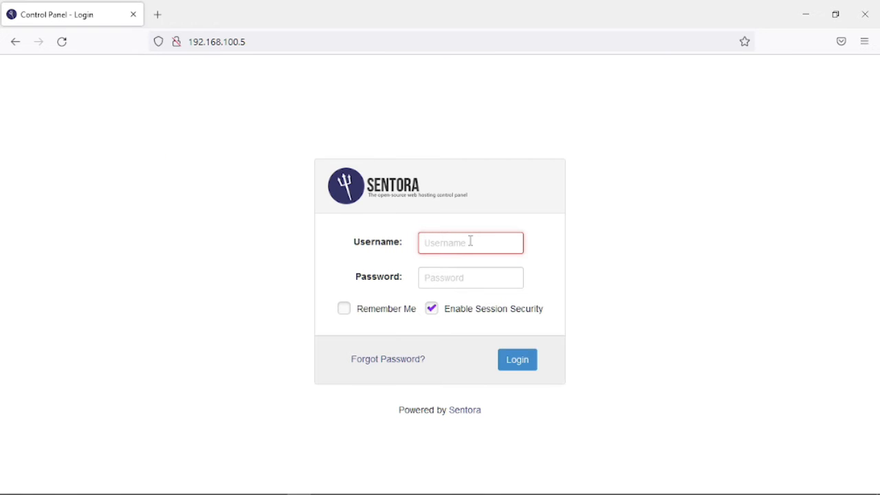
text(zadmin)
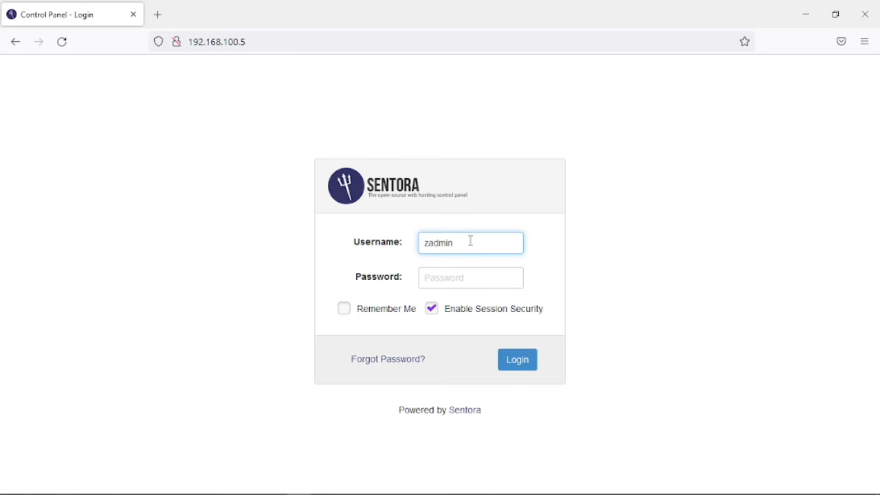
click(475, 281)
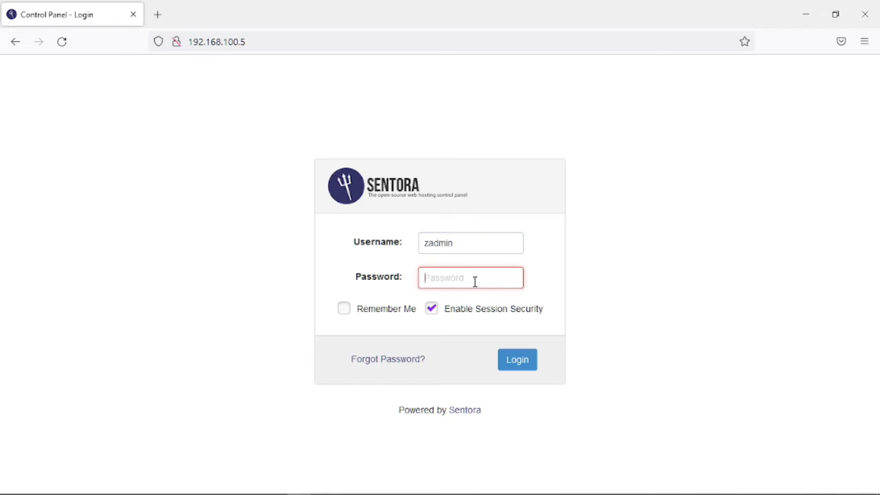
key(ctrl+v)
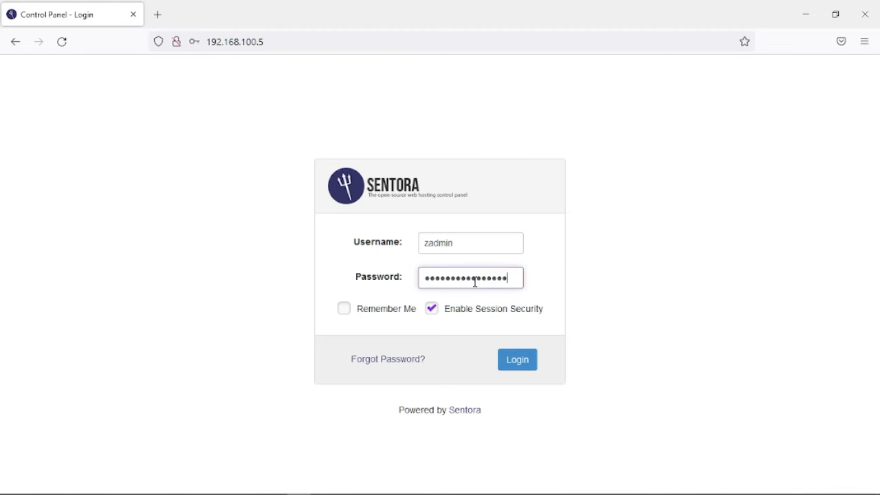
click(519, 362)
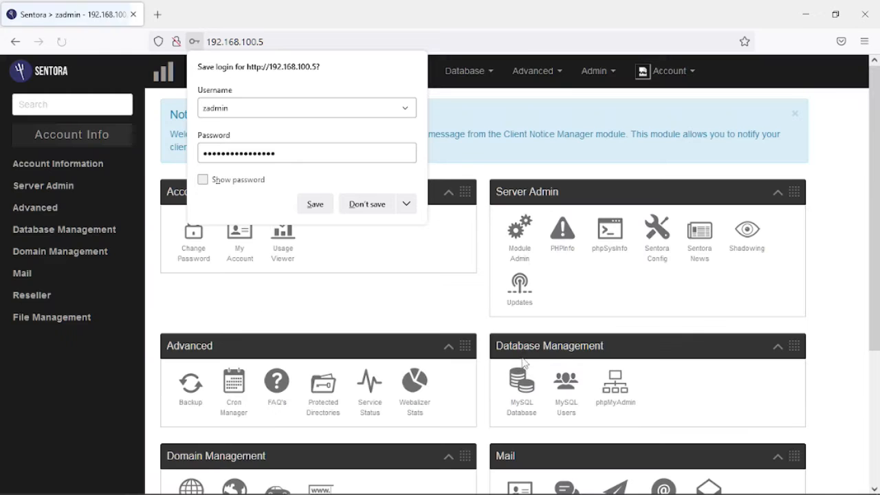
click(361, 204)
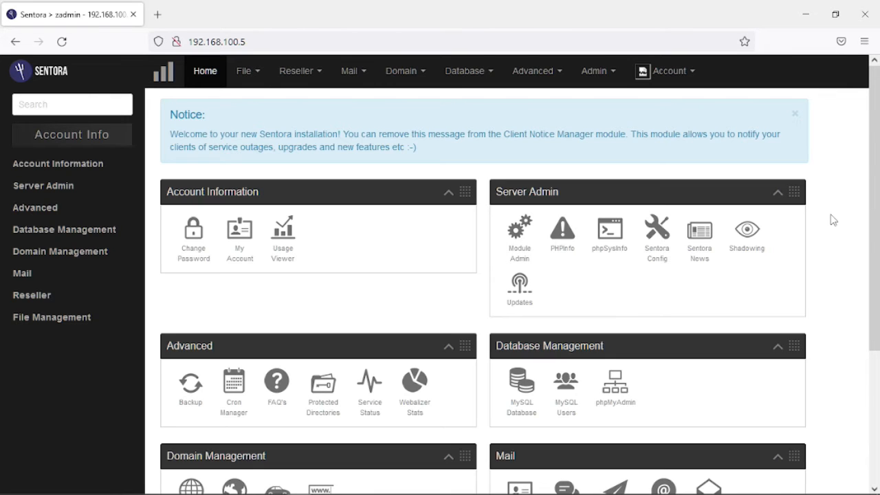
In Module Admin, tick the Administrators and Resellers boxes for Sentastico.
click(610, 73)
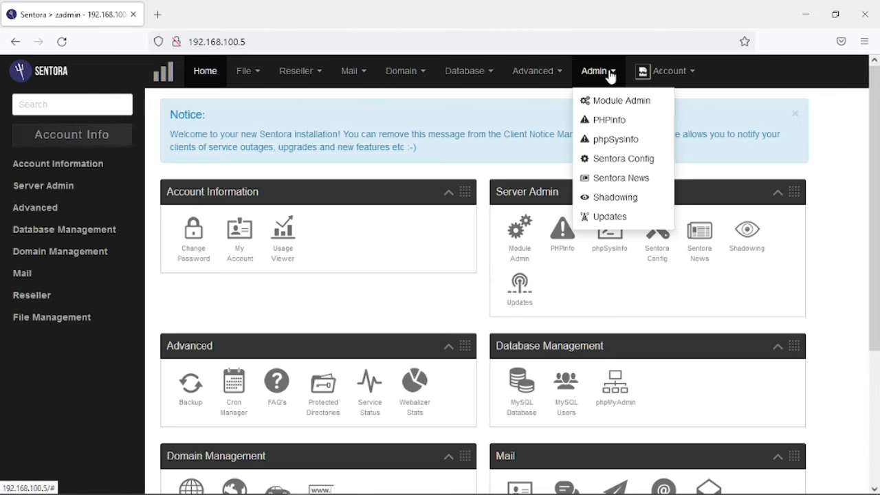
click(616, 103)
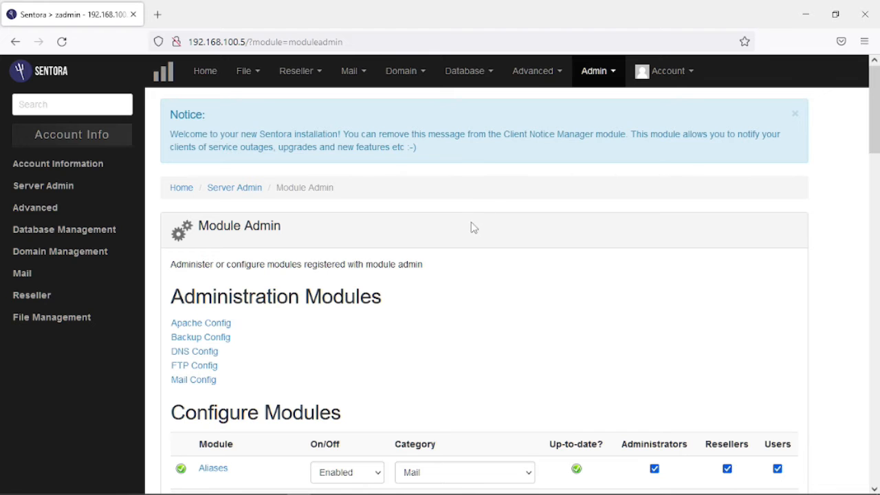
scroll(473, 231, down, 5)
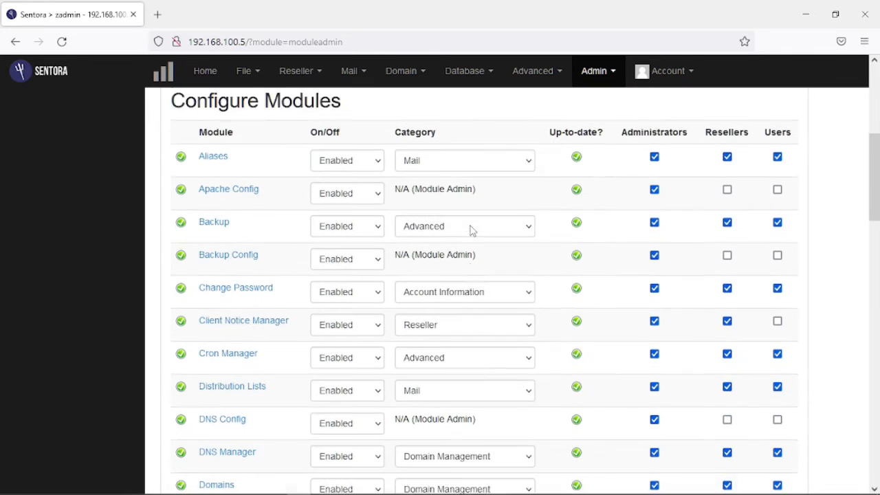
scroll(472, 231, down, 5)
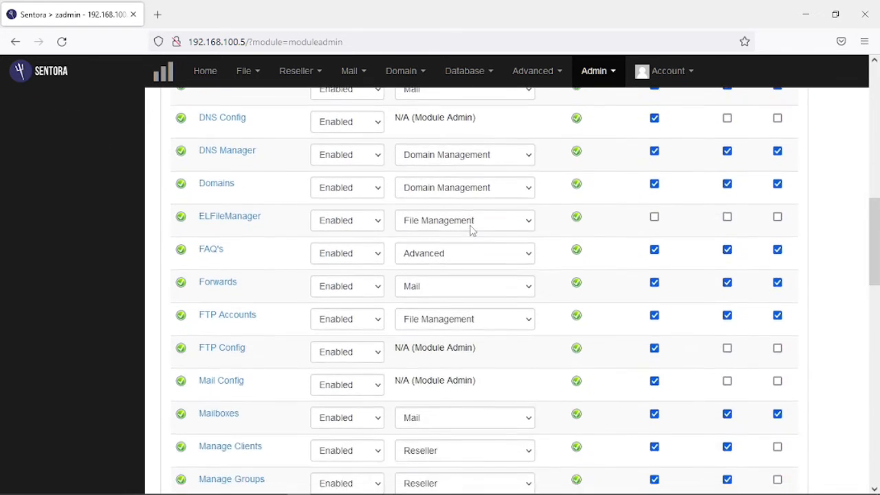
scroll(472, 231, down, 1)
scroll(472, 231, down, 4)
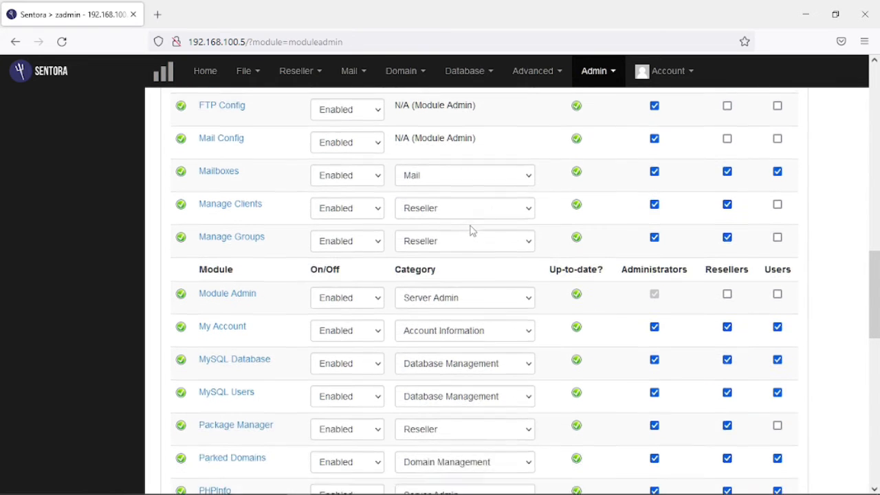
scroll(473, 231, down, 5)
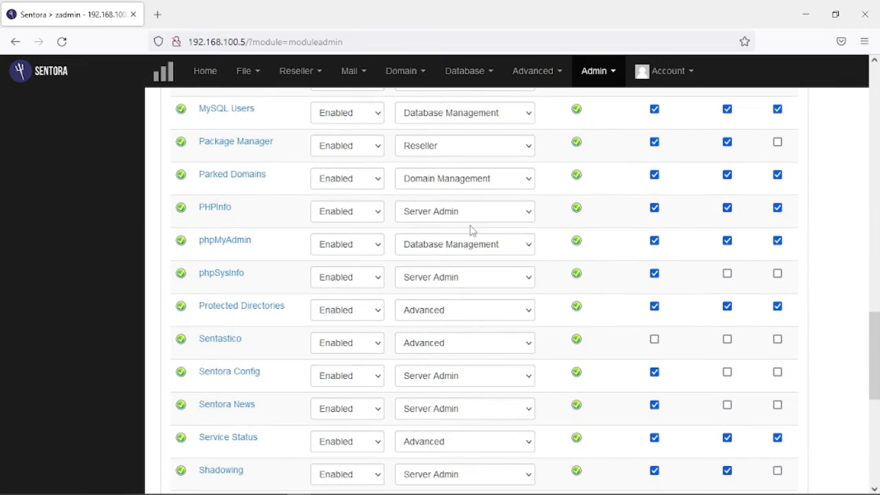
scroll(472, 231, down, 1)
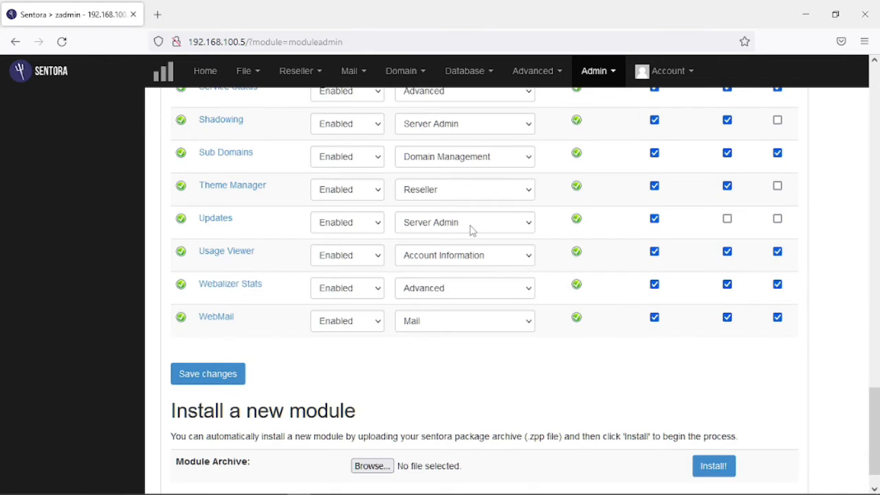
scroll(472, 230, down, 1)
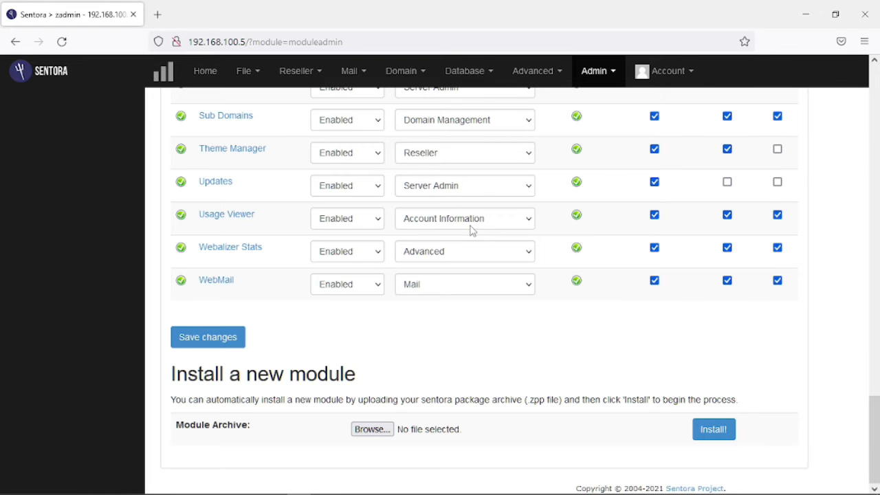
scroll(473, 231, up, 5)
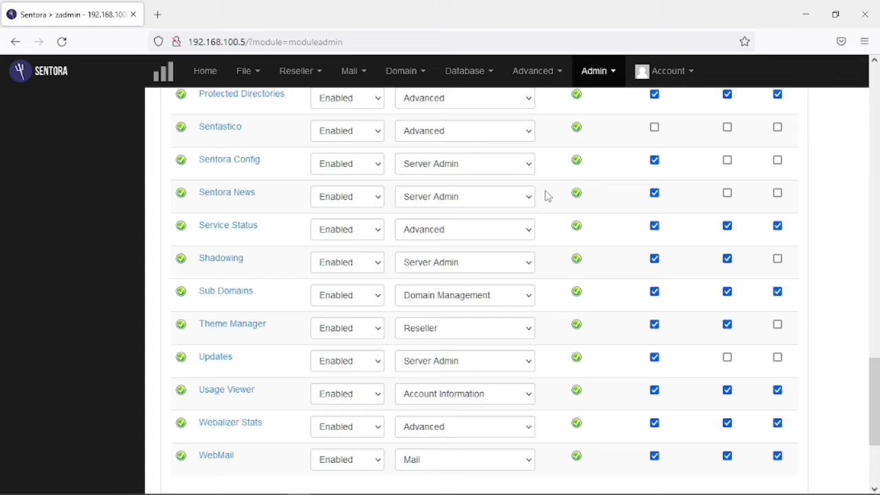
click(656, 130)
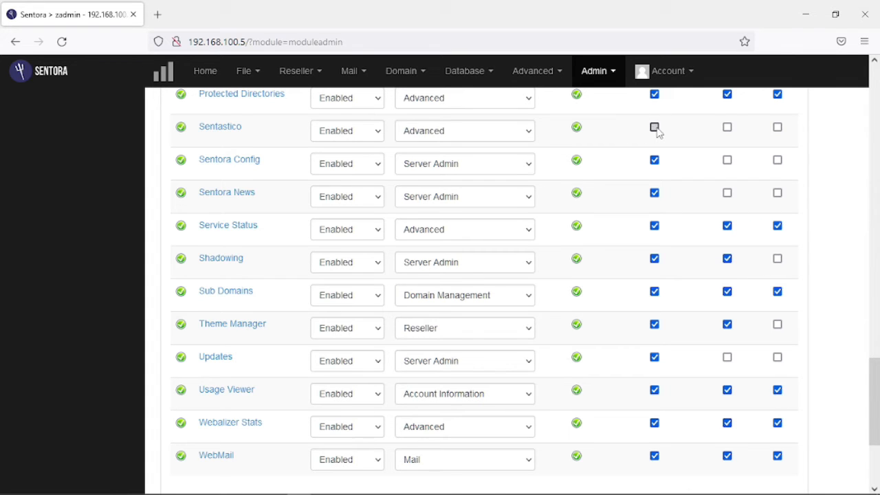
click(729, 130)
Tick Administrators and Resellers for ELFileManager, then return to the Home dashboard.
scroll(647, 191, up, 1)
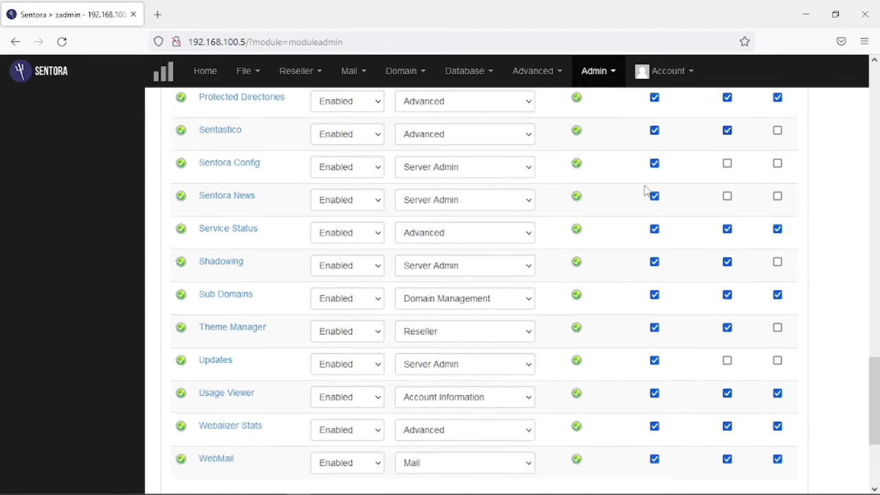
scroll(647, 191, up, 5)
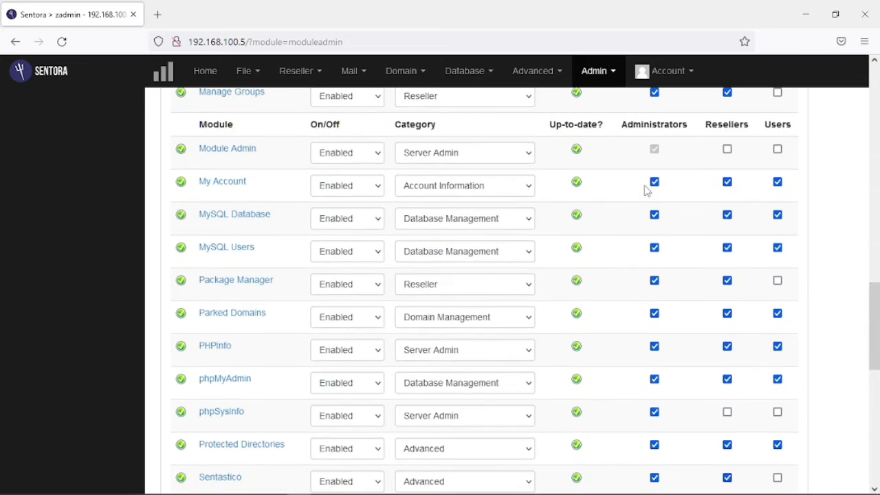
scroll(647, 191, up, 6)
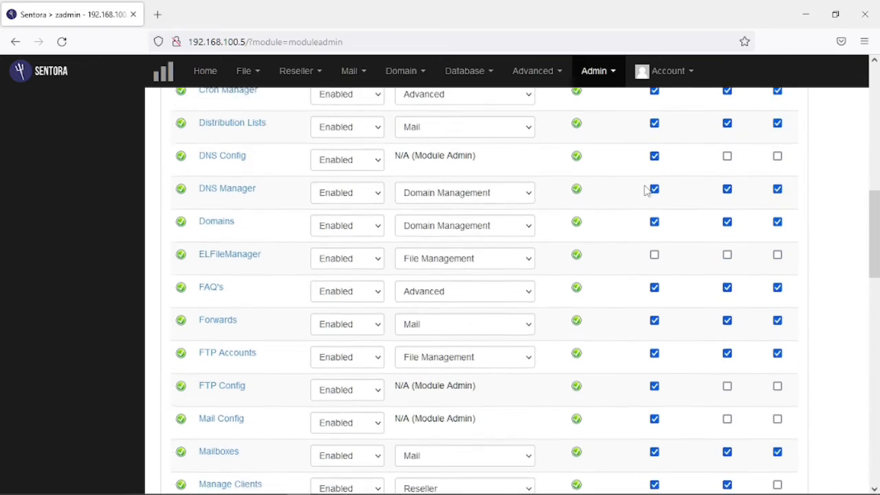
scroll(646, 191, up, 1)
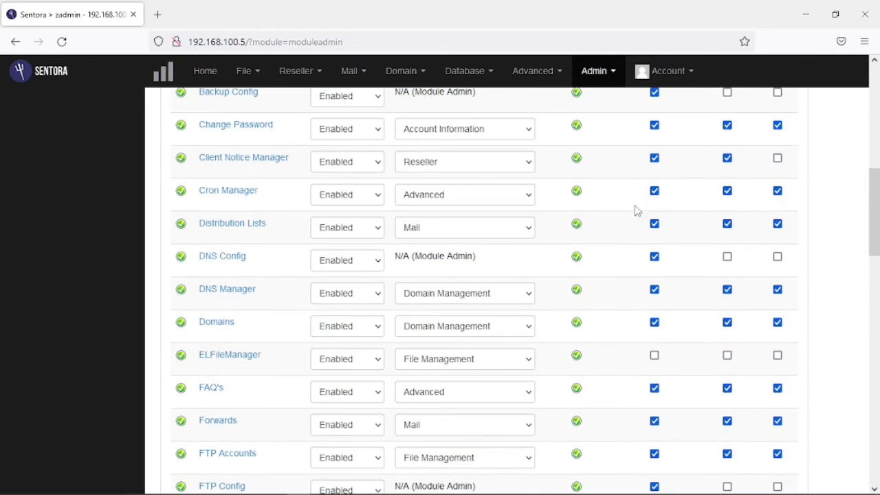
click(654, 356)
click(729, 357)
scroll(693, 315, up, 5)
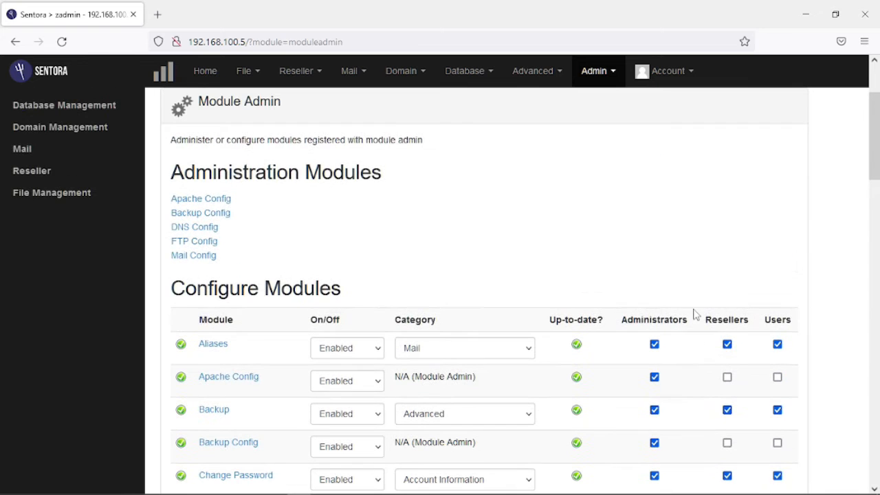
scroll(447, 199, down, 10)
click(205, 77)
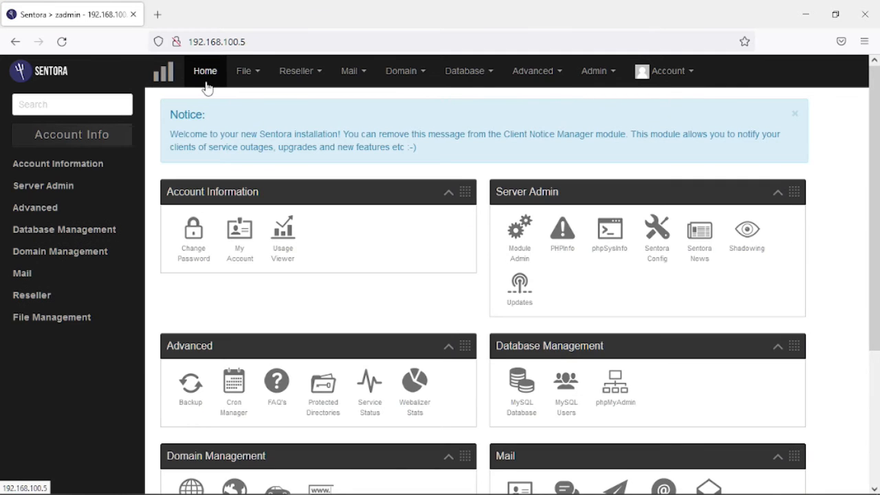
Create the domain cloud.com with home directory /cloud_com, then go to DNS Manager.
scroll(413, 266, down, 4)
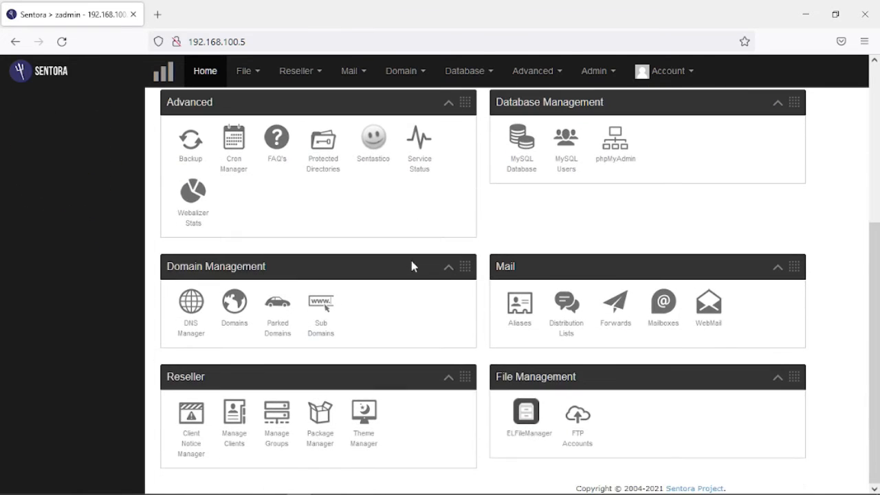
click(234, 303)
scroll(235, 306, down, 1)
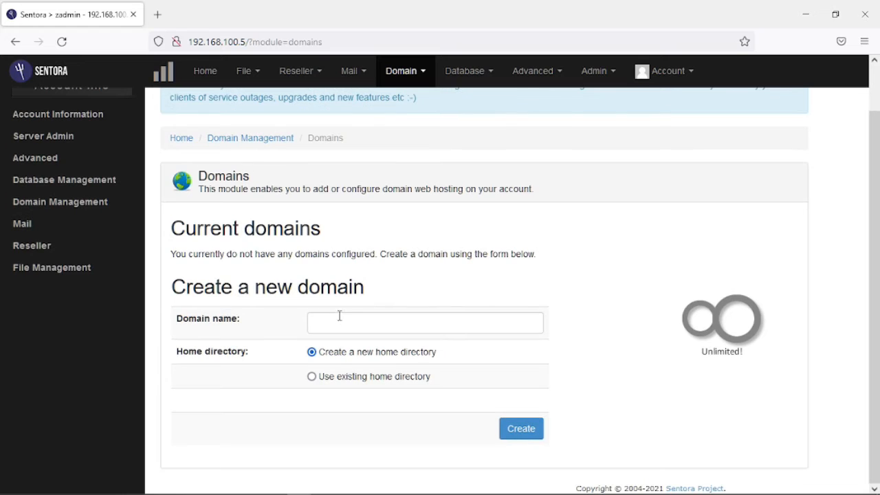
click(340, 317)
text(cloud)
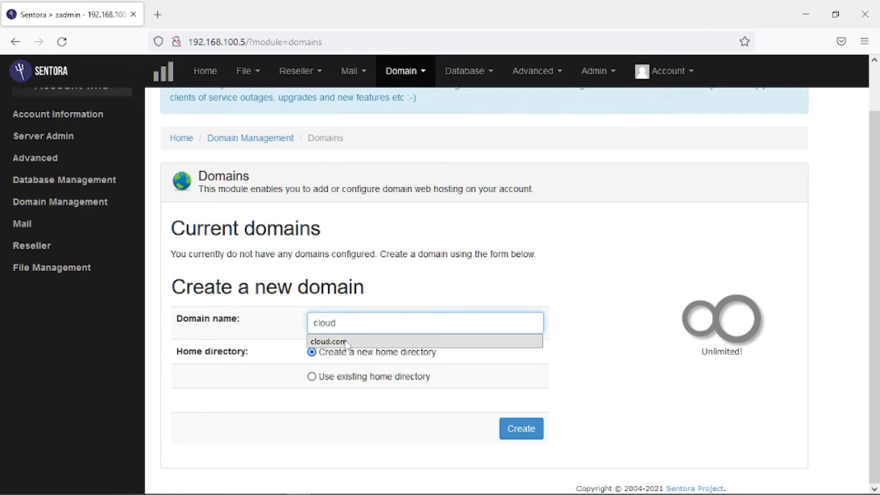
click(346, 341)
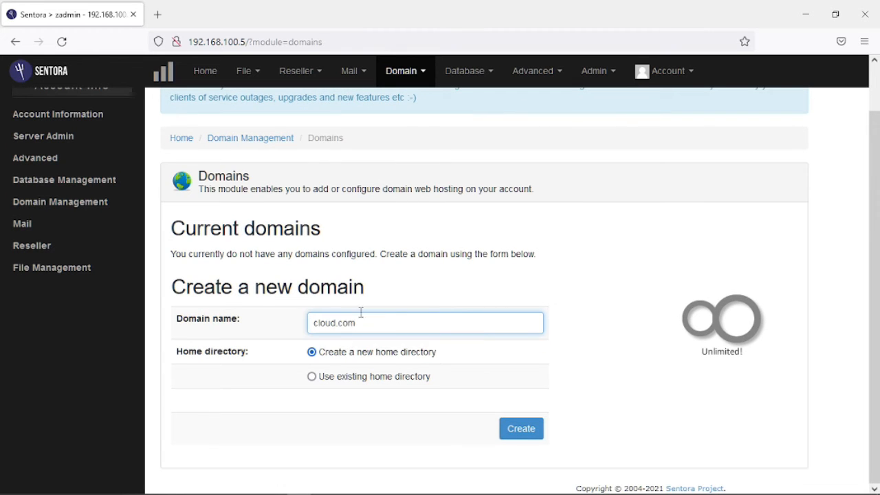
click(521, 429)
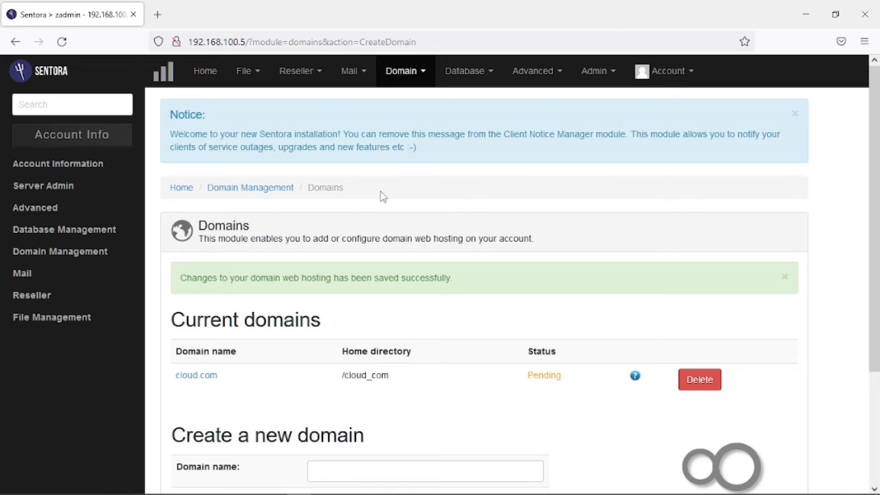
click(421, 76)
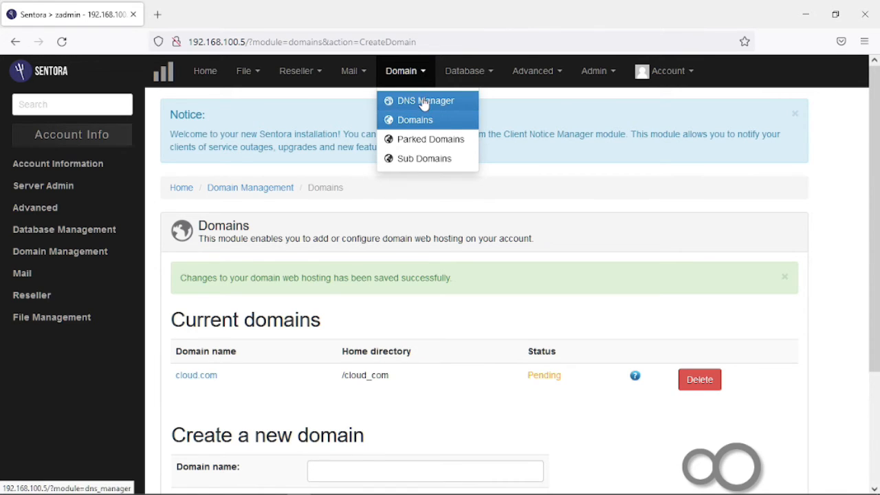
click(424, 103)
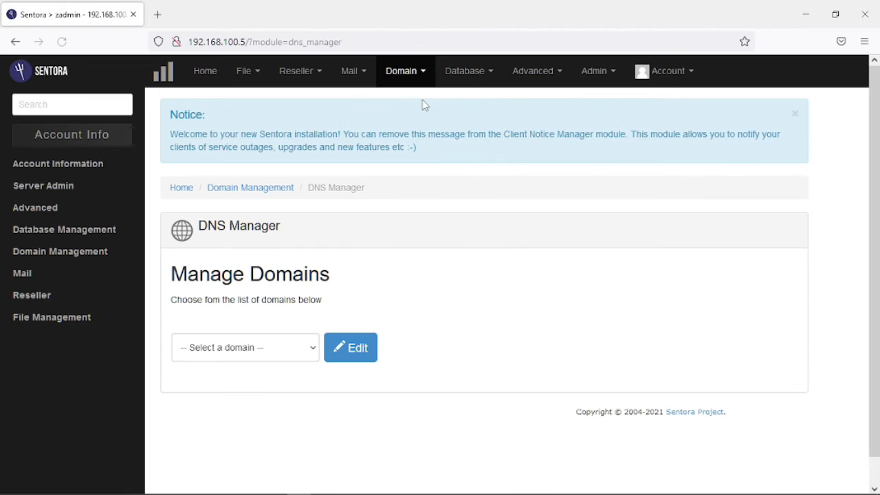
Select cloud.com in DNS Manager and generate its default records pointing to 202.125.95.27.
click(313, 348)
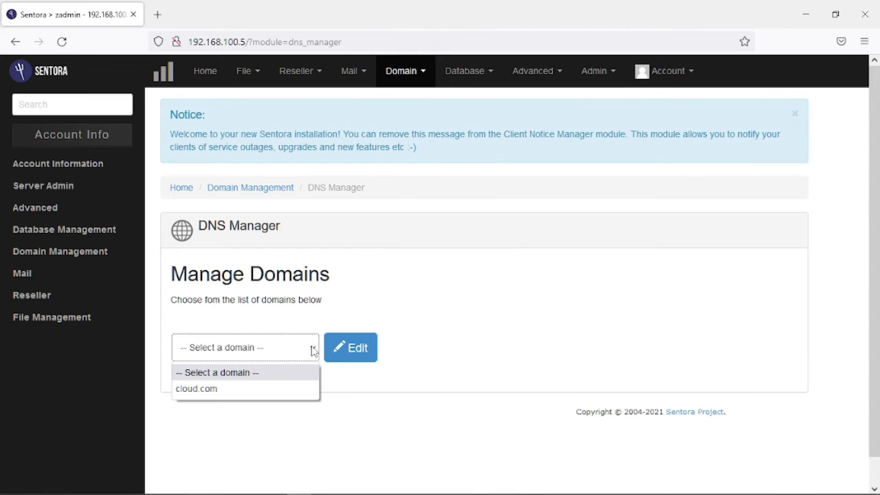
click(262, 390)
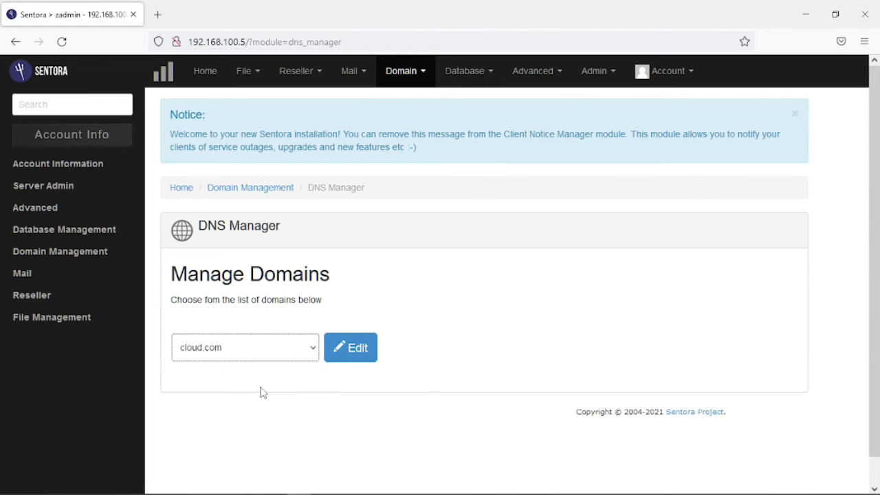
click(357, 354)
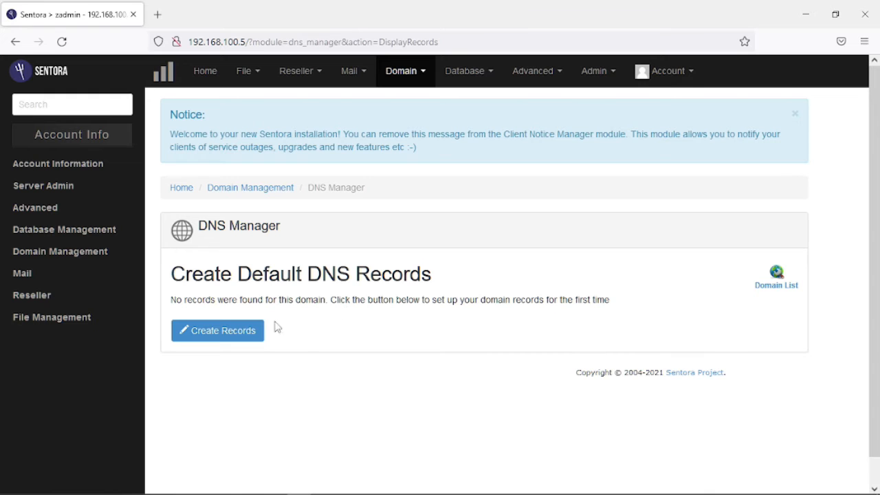
click(226, 337)
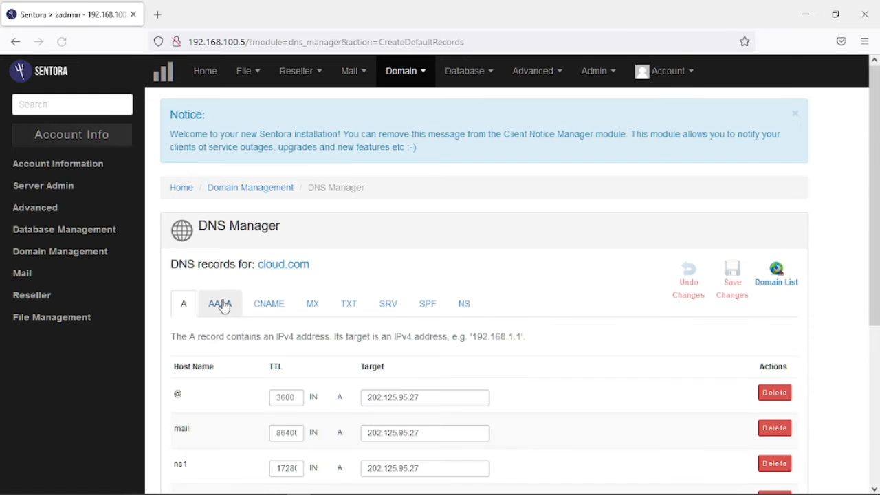
scroll(226, 297, down, 3)
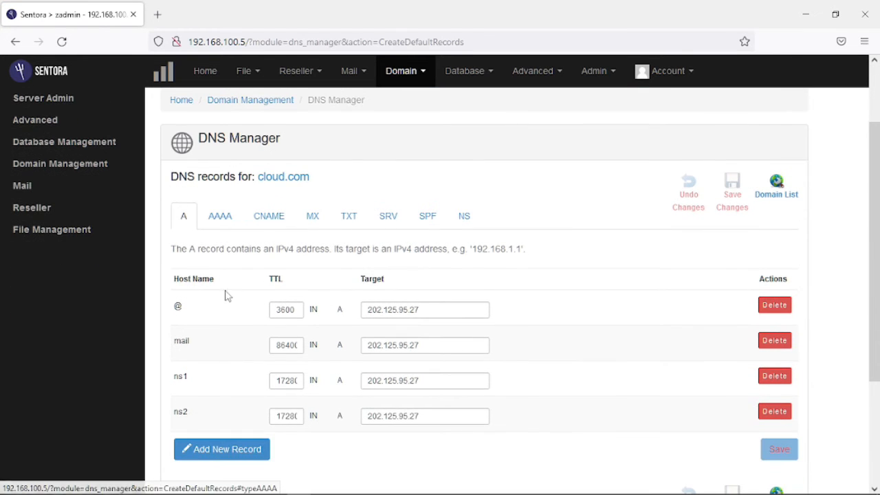
scroll(230, 283, down, 3)
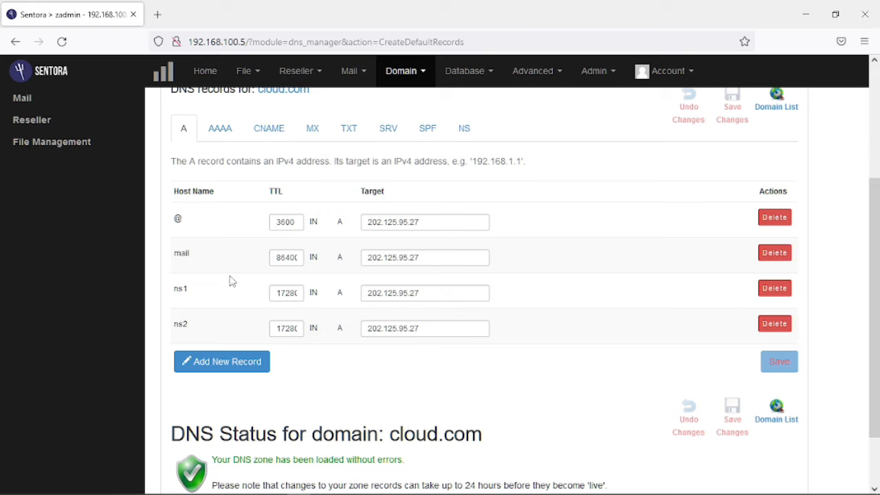
scroll(231, 282, up, 6)
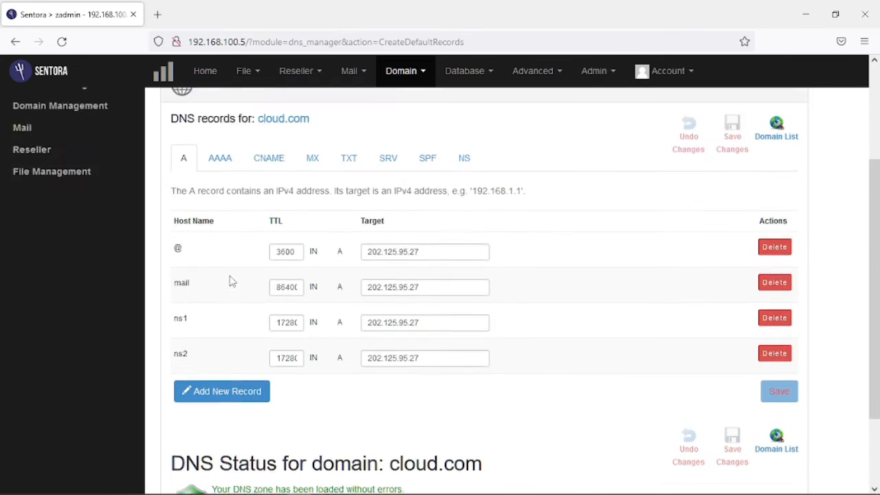
click(304, 73)
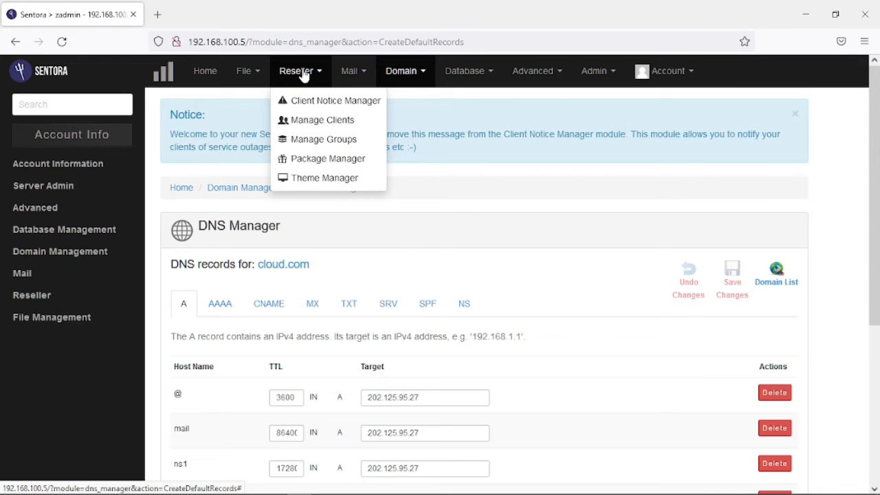
Start a package named NEWBIE with PHP enabled, 1 domain, 10 sub-domains and 10 parked domains.
click(361, 163)
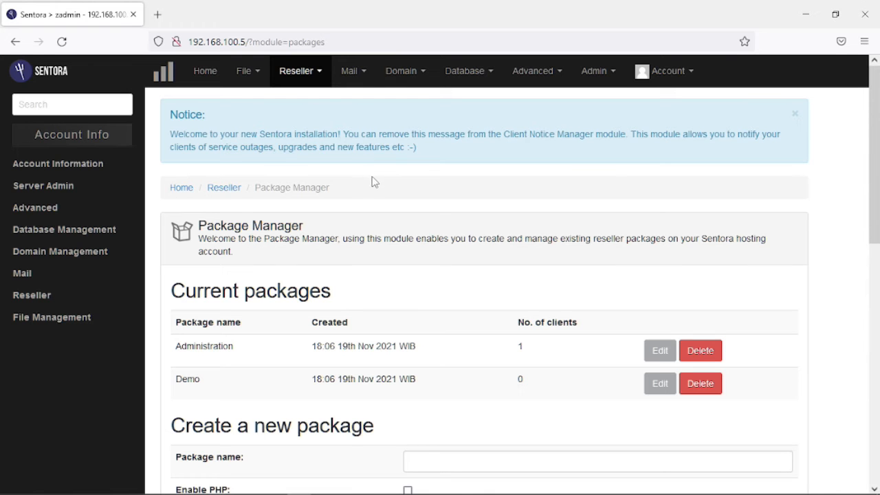
scroll(423, 206, down, 2)
scroll(423, 206, down, 4)
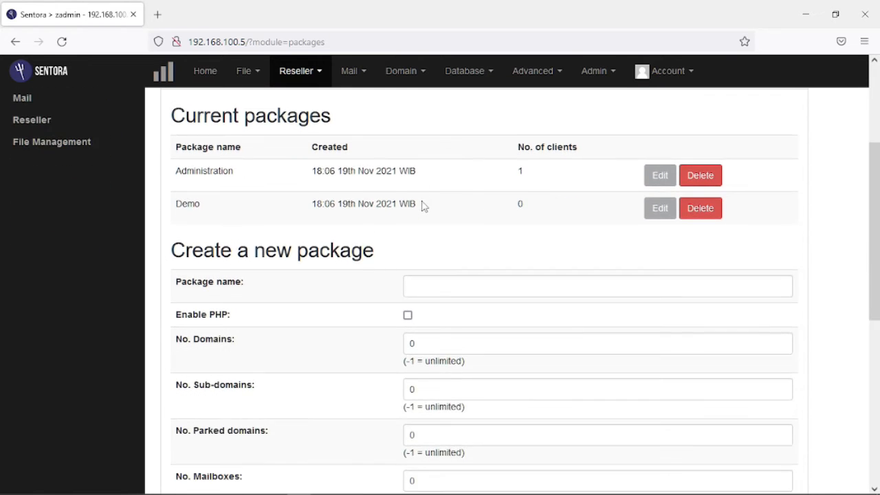
click(435, 194)
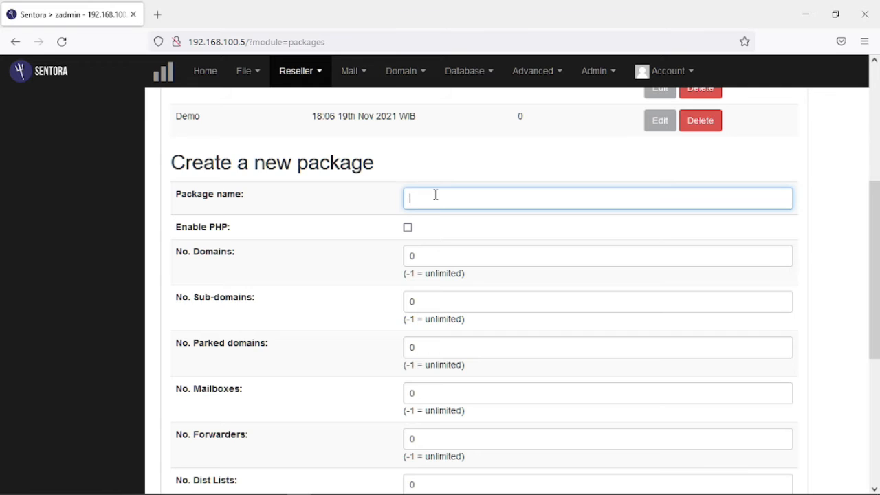
text(NEWBIE)
click(408, 227)
drag(426, 253, 410, 255)
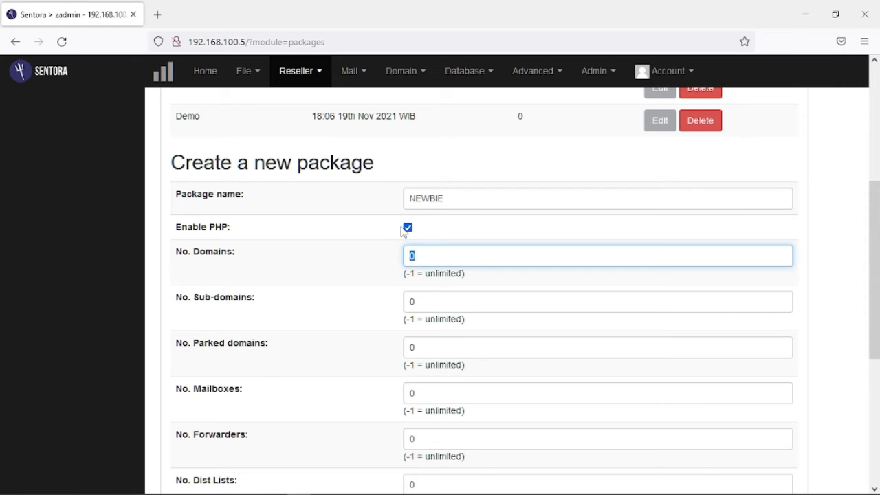
text(1)
click(411, 301)
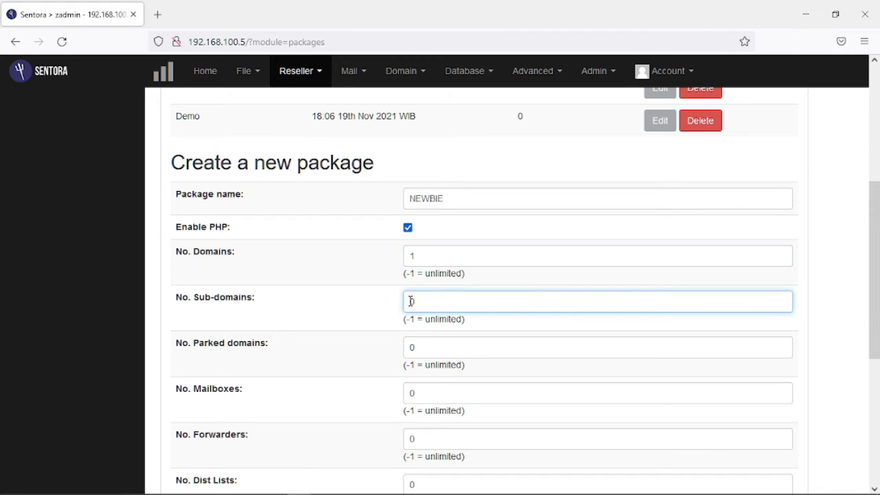
double_click(410, 301)
text(10)
double_click(411, 348)
text(10)
Set NEWBIE's mailboxes, forwarders, distribution lists, FTP accounts and MySQL databases to 10 each.
scroll(440, 306, down, 2)
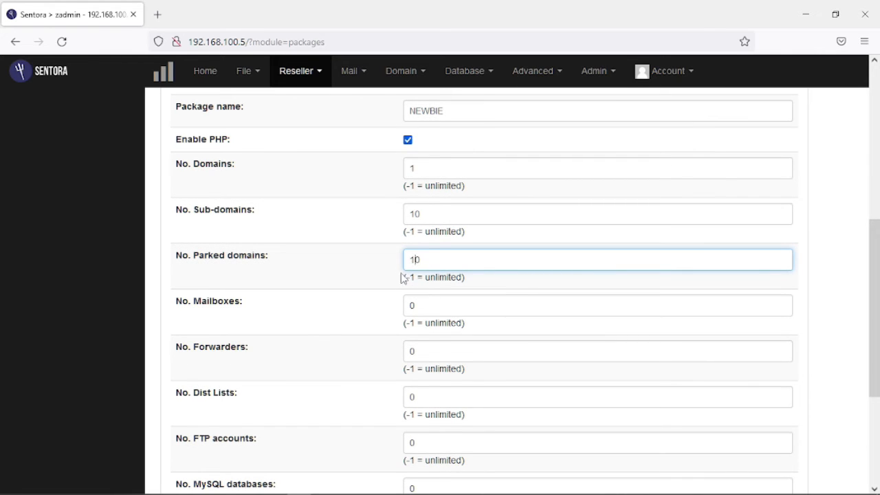
double_click(415, 308)
text(10)
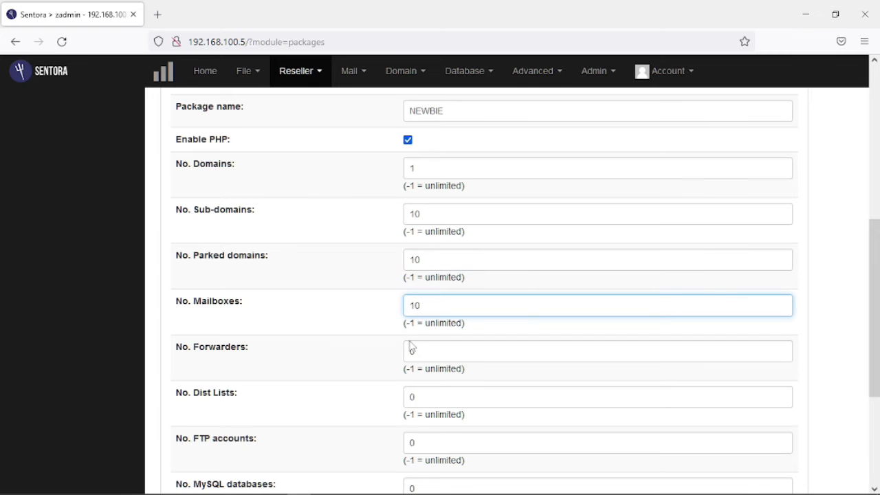
double_click(410, 349)
text(10)
scroll(413, 340, down, 2)
double_click(409, 308)
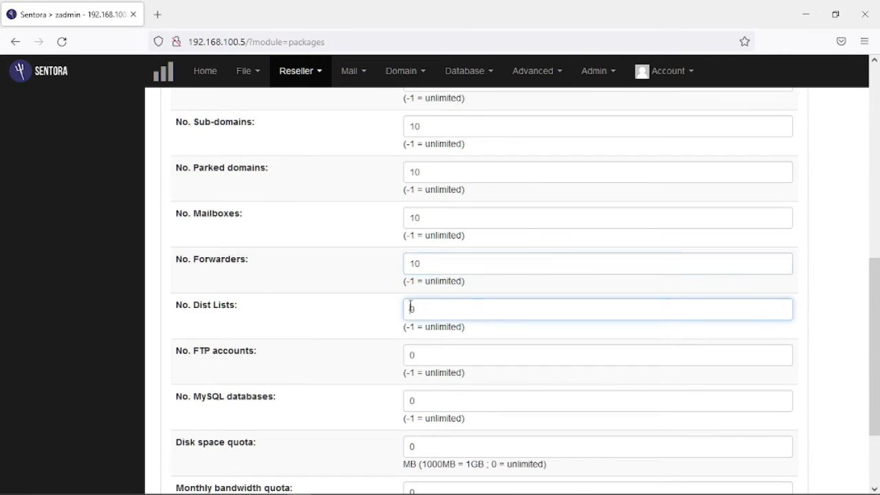
text(10)
scroll(410, 306, down, 2)
double_click(412, 266)
text(10)
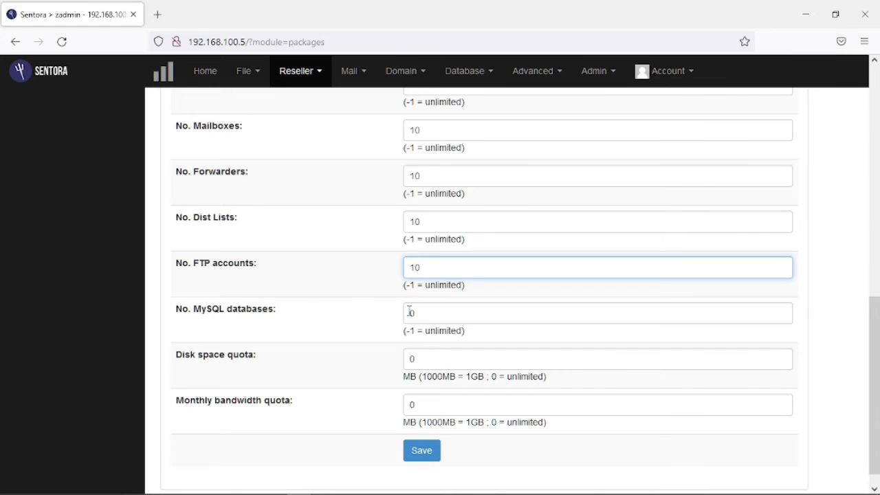
double_click(410, 312)
text(10)
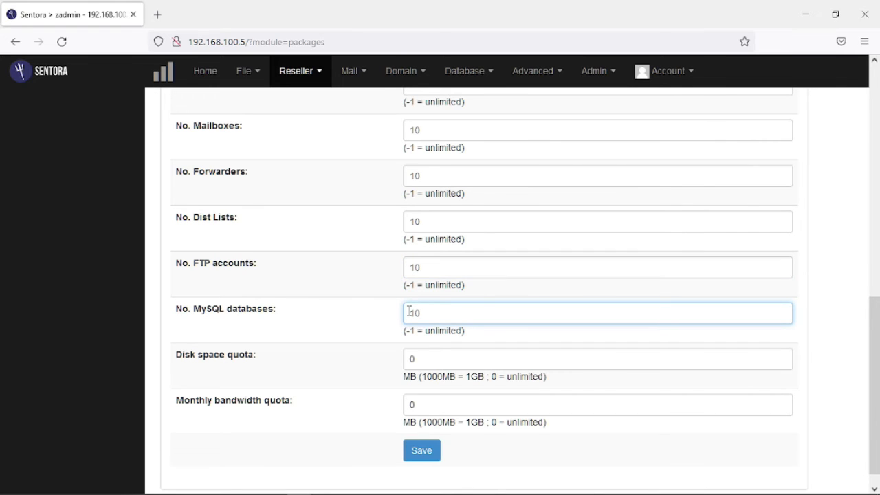
Give NEWBIE a 1000 MB disk quota and 10000 MB monthly bandwidth, then save it.
double_click(409, 359)
text(1000)
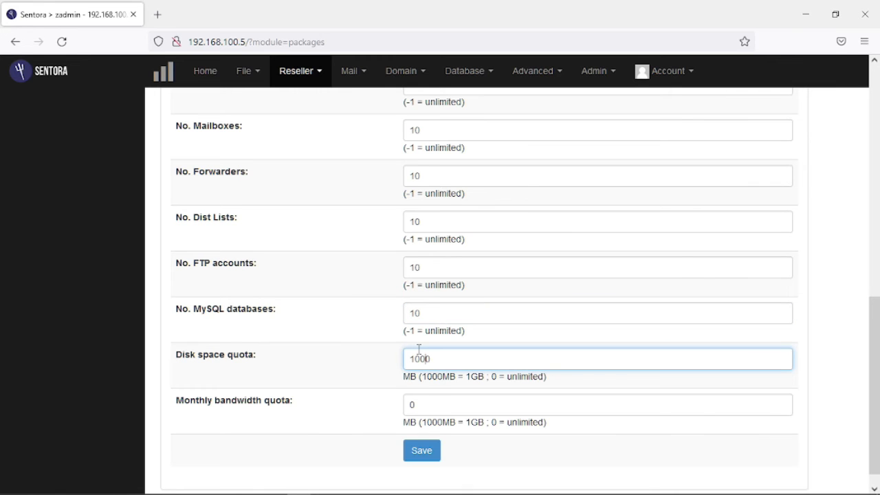
double_click(409, 404)
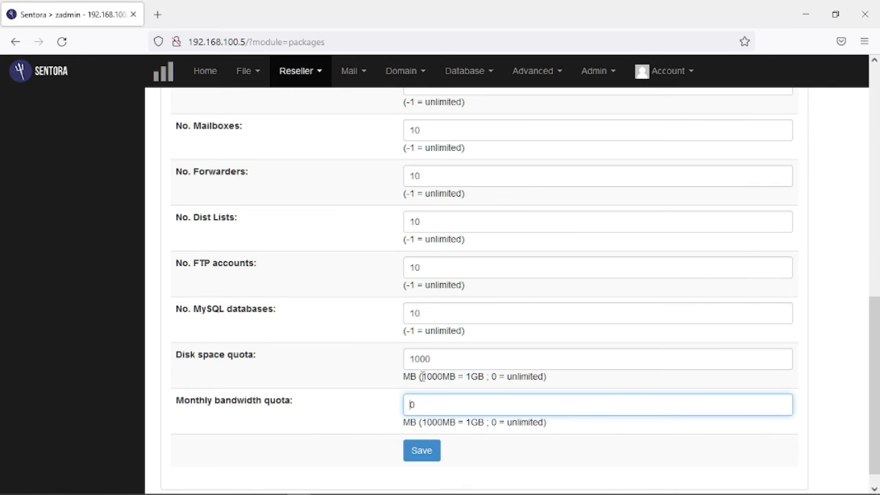
text(10000)
scroll(419, 442, down, 1)
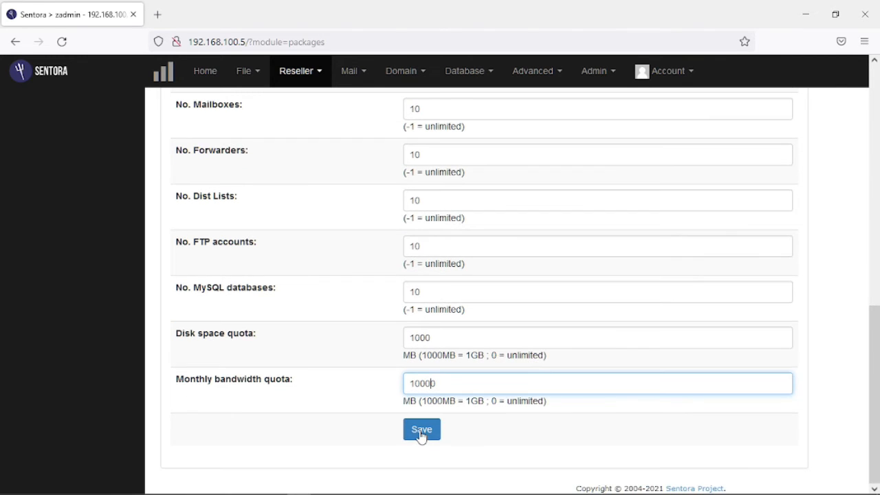
click(422, 431)
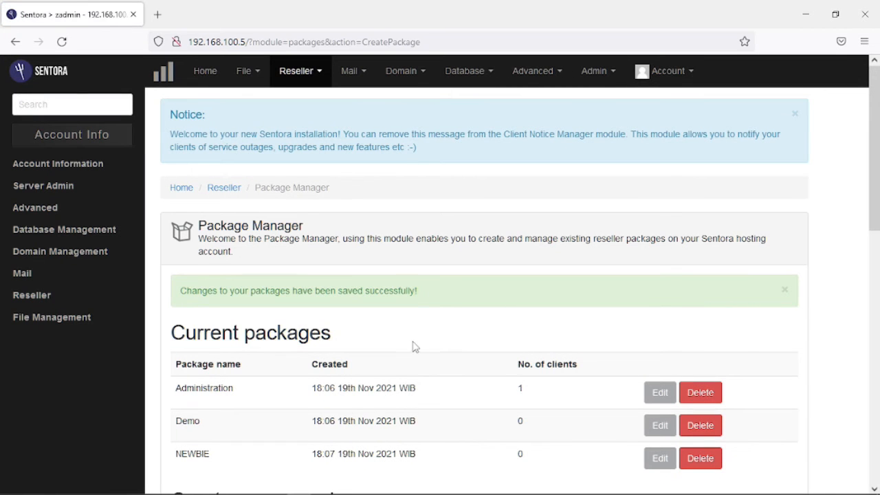
scroll(415, 343, down, 2)
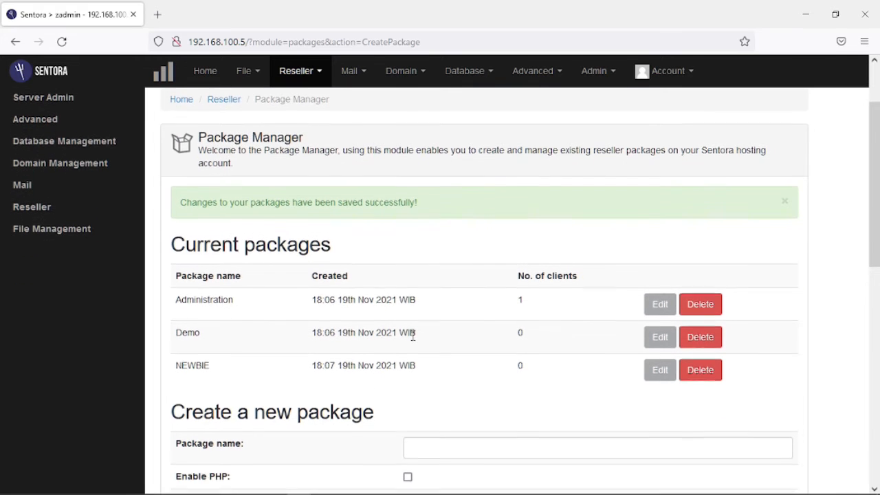
scroll(410, 336, down, 2)
scroll(406, 324, down, 2)
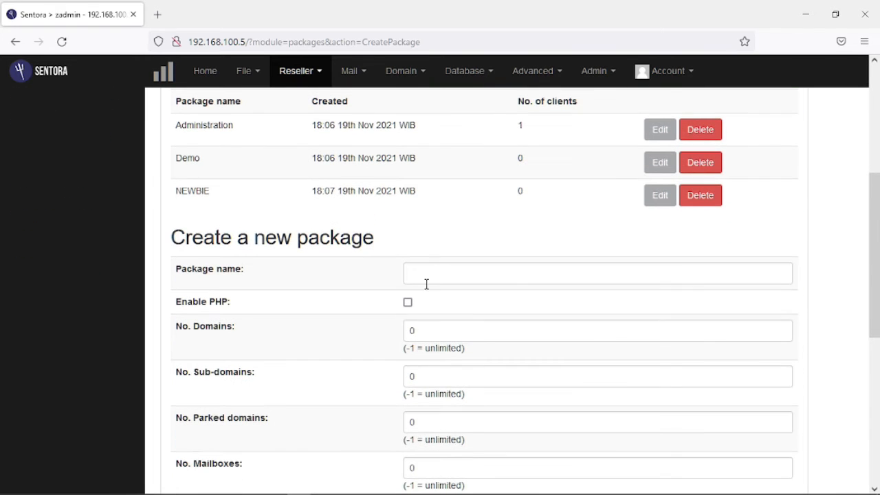
Name the second package PROFESSIONAL, enable PHP and set its domain limit to 5.
click(428, 275)
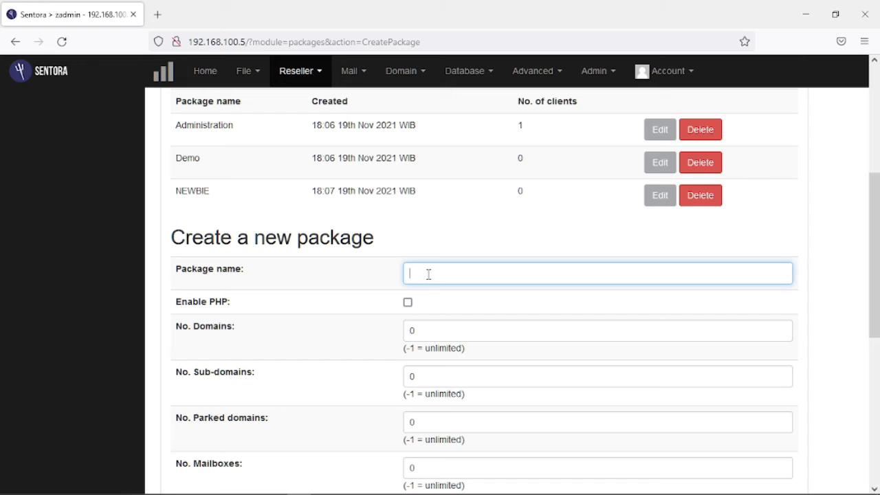
text(PROFESSIONAL)
click(447, 272)
text(S)
click(456, 330)
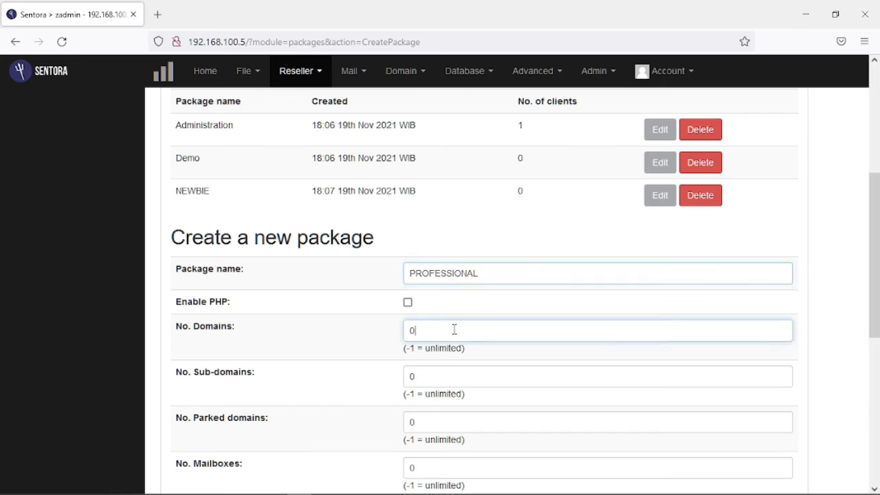
click(409, 304)
click(416, 331)
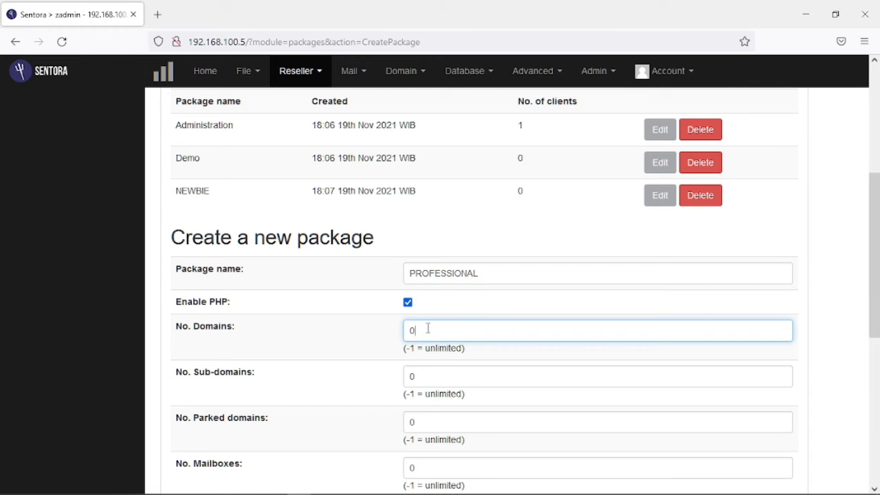
drag(430, 328, 374, 319)
text(5)
Set PROFESSIONAL's sub-domains, parked domains and mailboxes to 25 each.
scroll(430, 354, down, 1)
key(Tab)
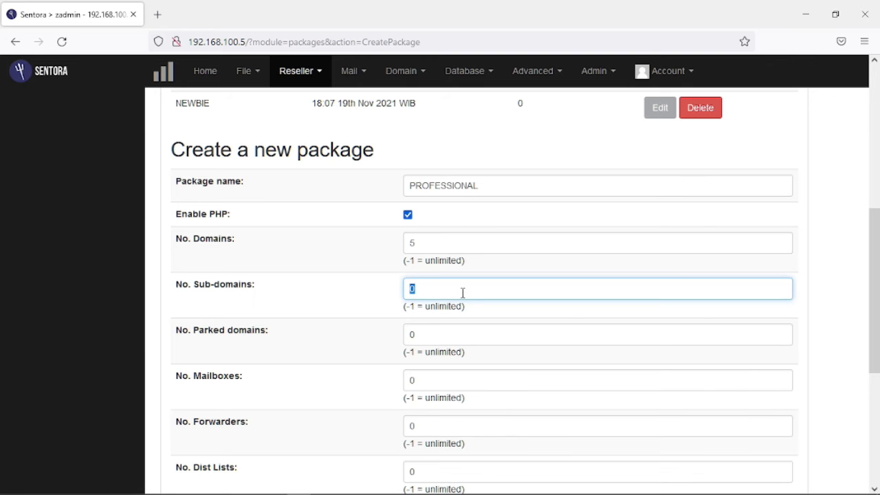
text(25)
scroll(429, 302, down, 1)
key(Tab)
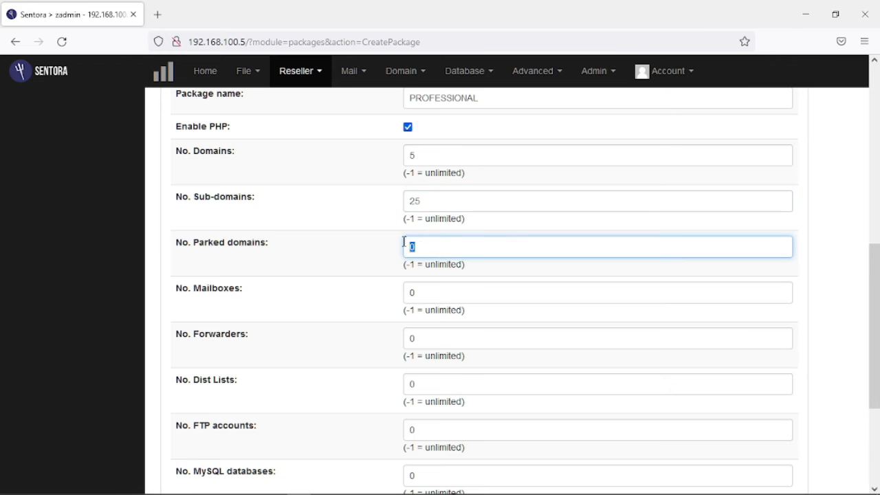
text(25)
click(430, 293)
text(25)
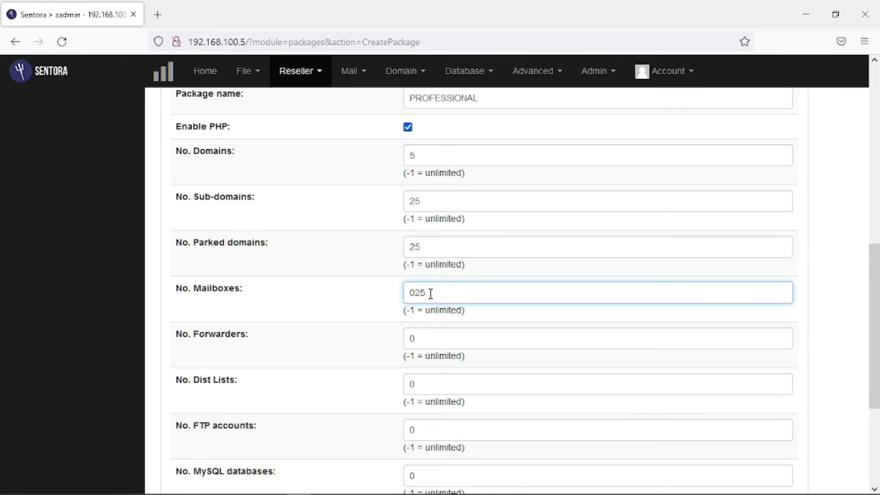
Set forwarders, distribution lists, FTP accounts and MySQL databases to 25 each.
drag(430, 293, 390, 291)
text(25)
drag(425, 338, 380, 337)
text(2)
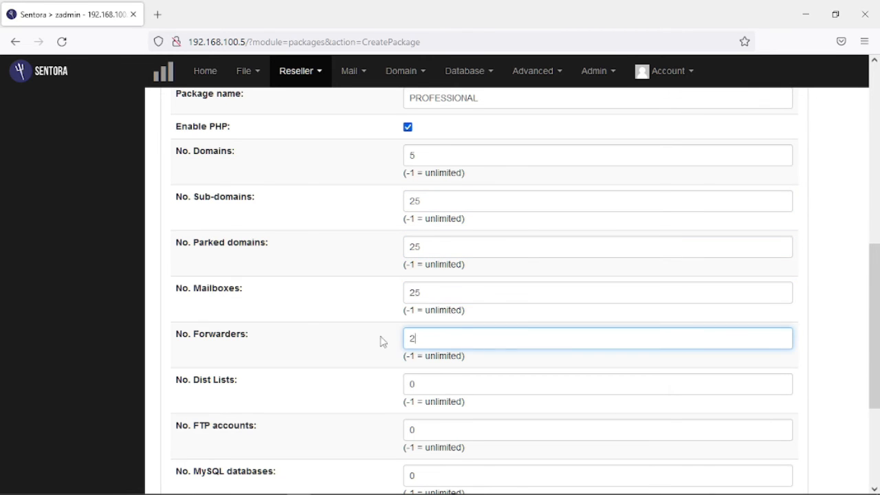
text(5)
scroll(454, 335, down, 1)
drag(426, 291, 375, 296)
text(25)
scroll(422, 296, down, 1)
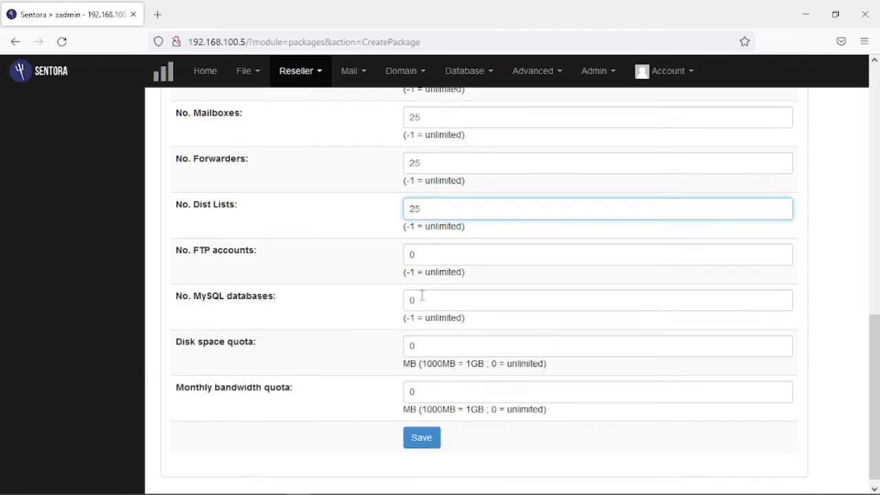
drag(428, 254, 371, 257)
text(25)
scroll(413, 275, down, 1)
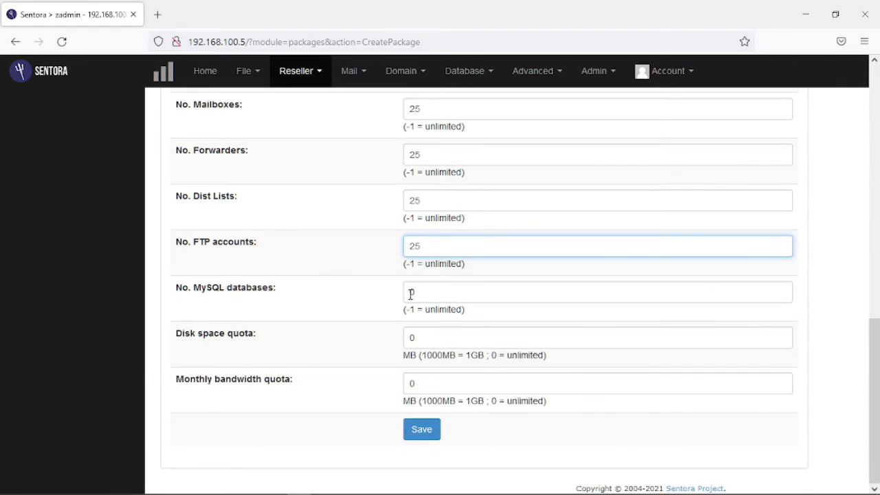
drag(434, 290, 332, 293)
text(25)
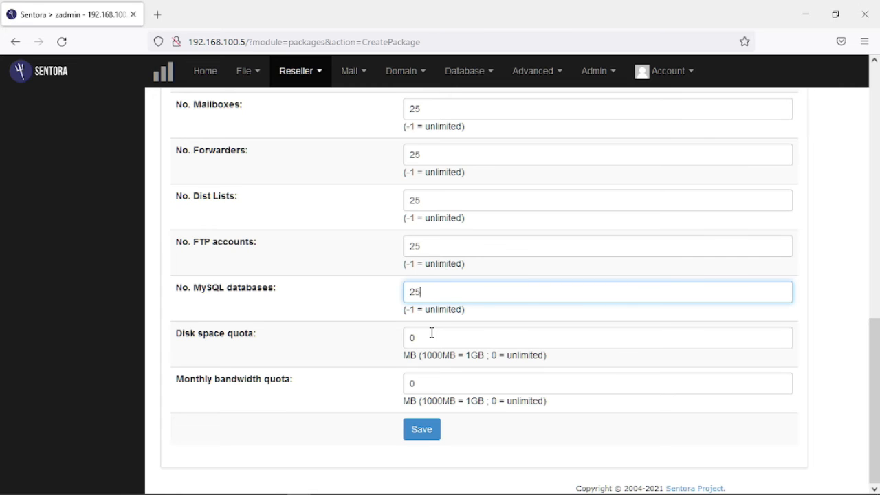
Give PROFESSIONAL a 2000 MB disk quota and 25000 MB bandwidth, then save it.
key(Tab)
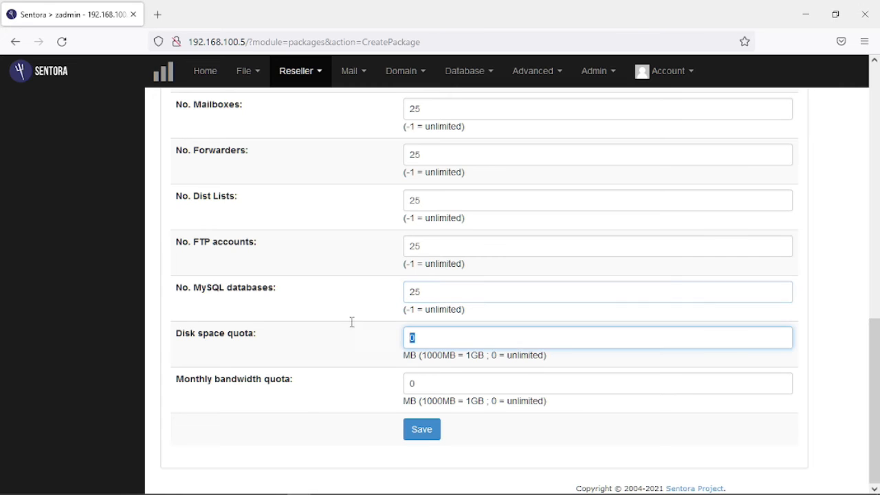
text(2000)
key(Tab)
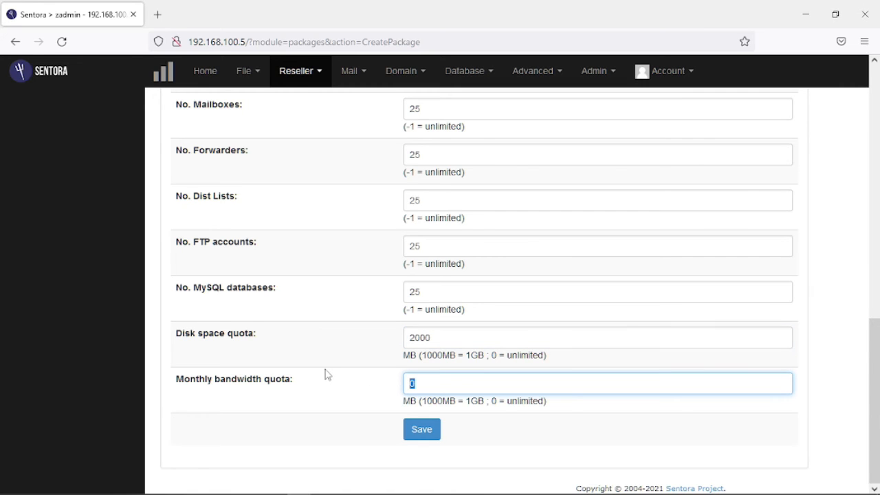
text(25000)
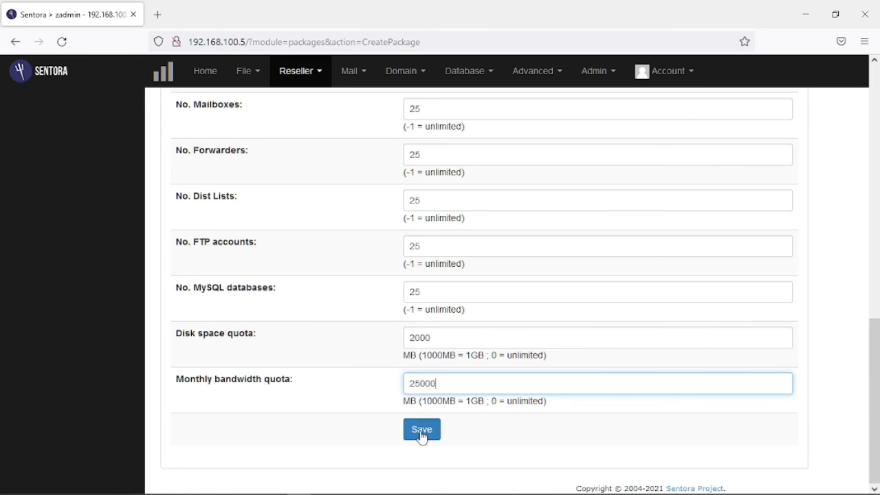
click(422, 430)
scroll(451, 365, down, 2)
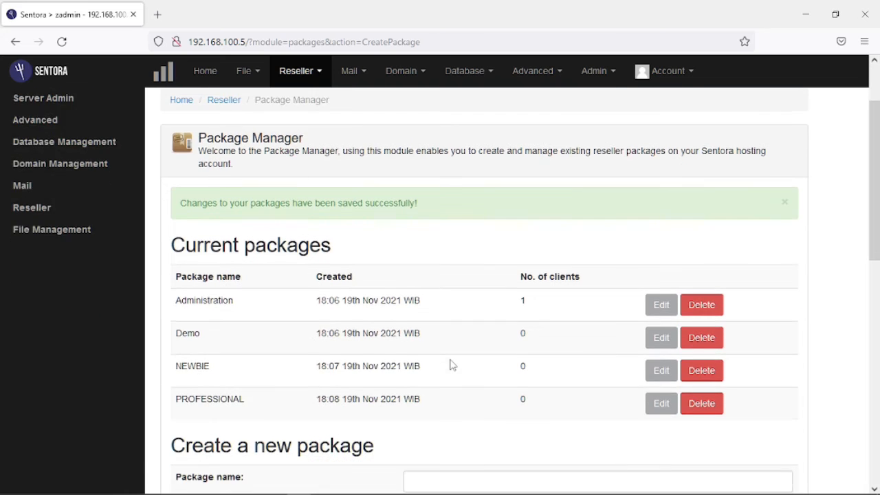
scroll(450, 365, down, 2)
Start a package named ENTERPRISE with PHP enabled and a 5-domain limit.
scroll(450, 365, down, 2)
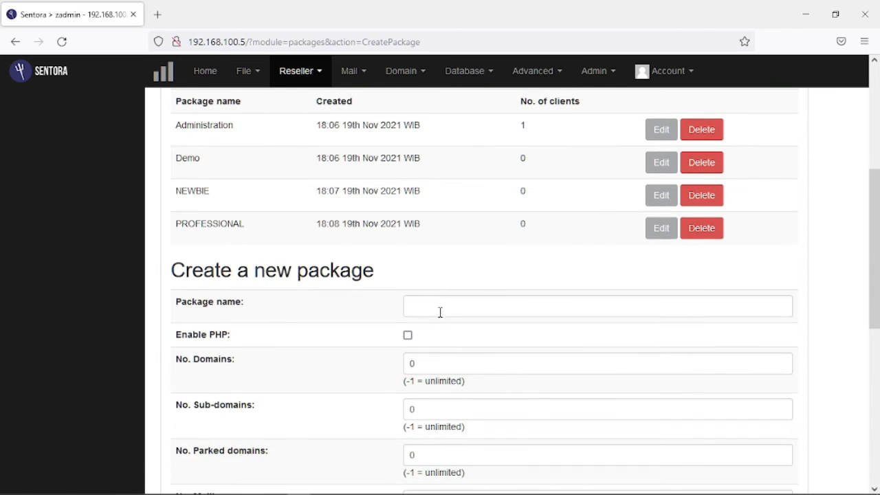
click(439, 306)
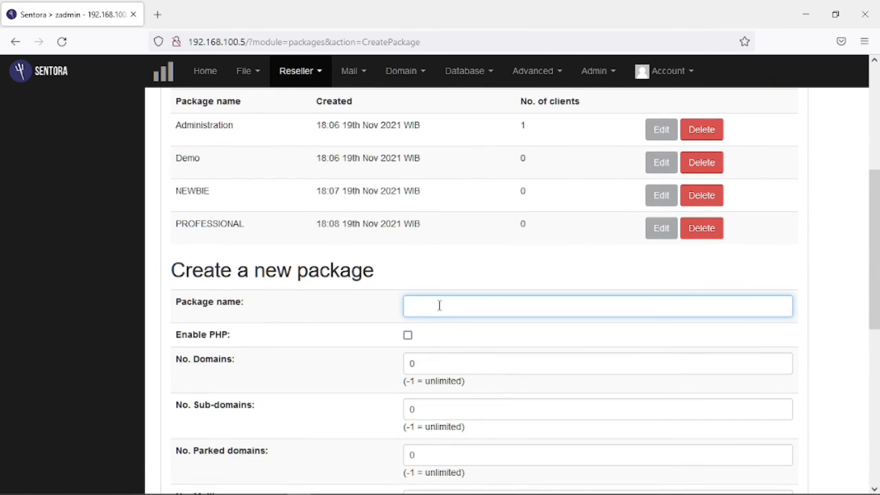
text(ENTERPRISE)
click(407, 336)
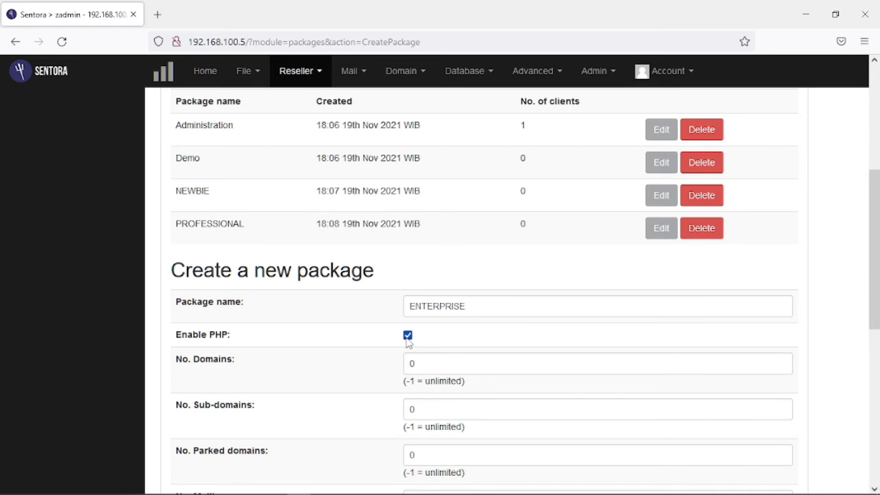
scroll(495, 279, down, 1)
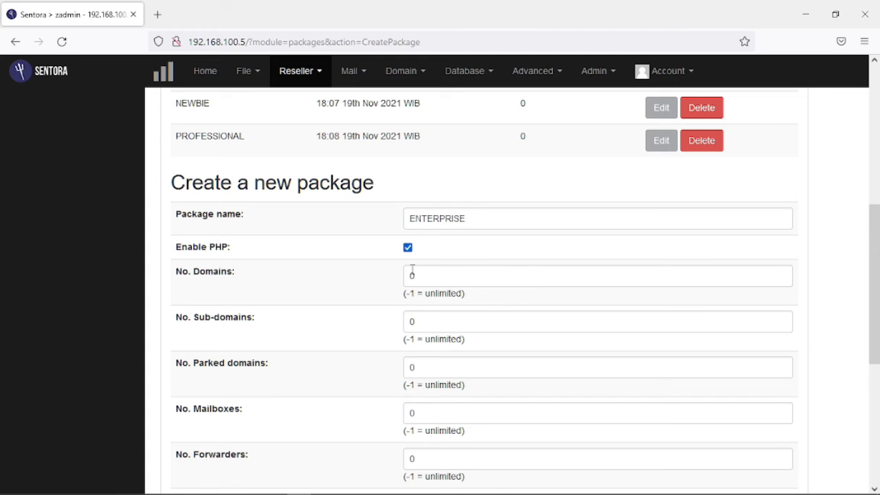
drag(422, 276, 339, 261)
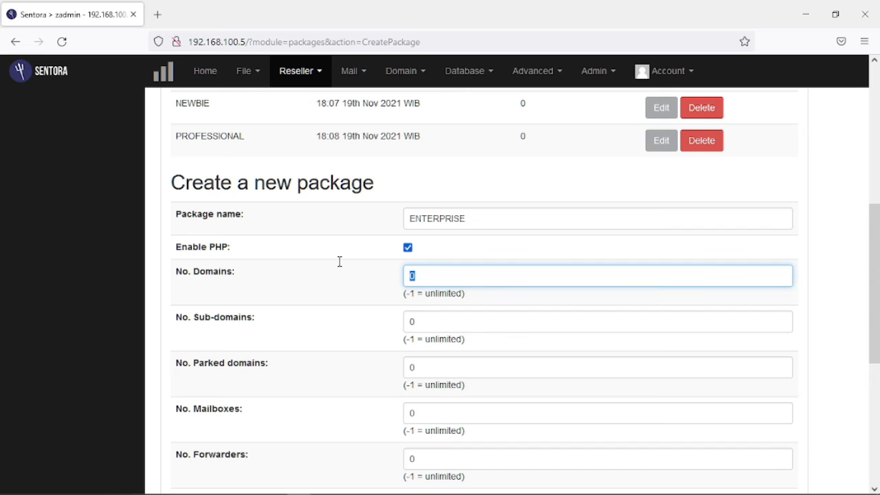
text(5)
Set ENTERPRISE to 50 sub-domains, 05 parked domains, and 50 mailboxes and forwarders.
key(Tab)
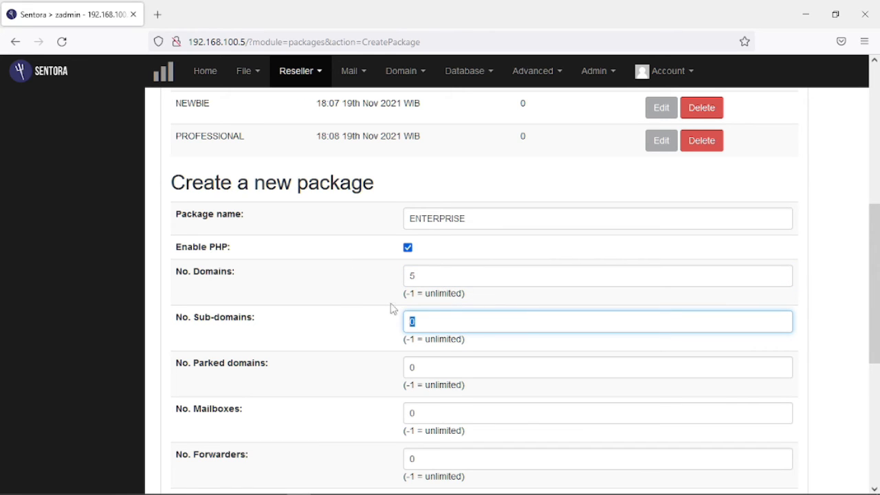
text(50)
scroll(432, 359, down, 2)
key(Tab)
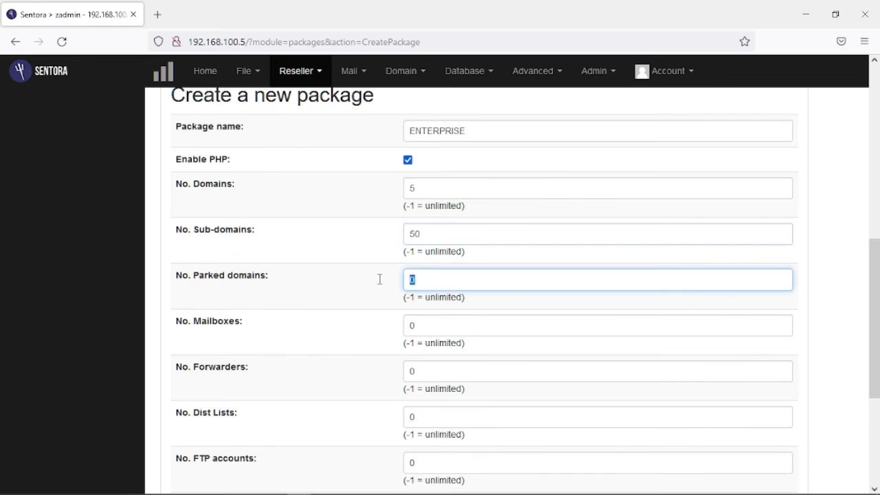
text(05)
click(409, 325)
text(5)
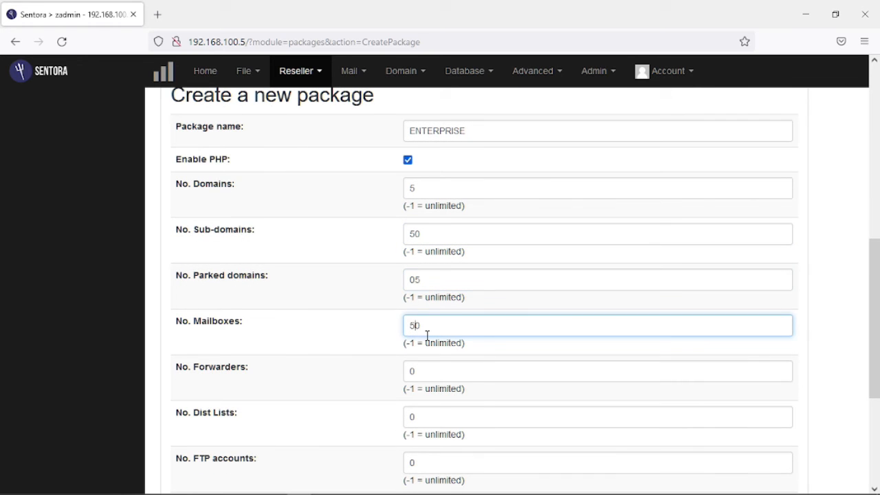
click(410, 370)
text(5)
Set ENTERPRISE's distribution lists, FTP accounts and MySQL databases to 50 each.
scroll(433, 347, down, 1)
click(409, 328)
text(5)
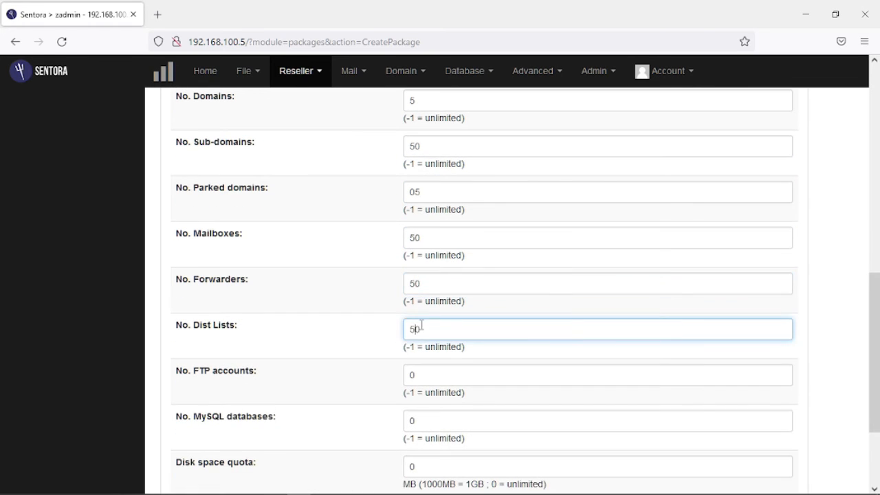
scroll(412, 320, down, 1)
click(411, 287)
text(5)
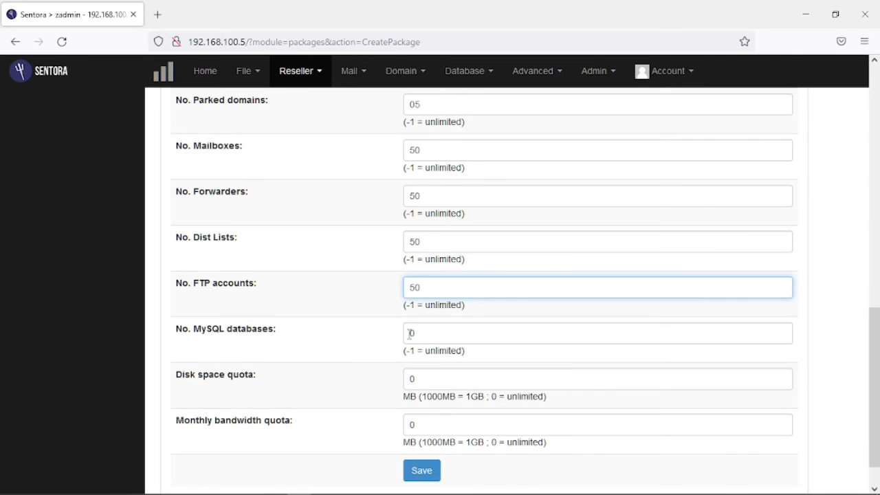
click(408, 334)
text(5)
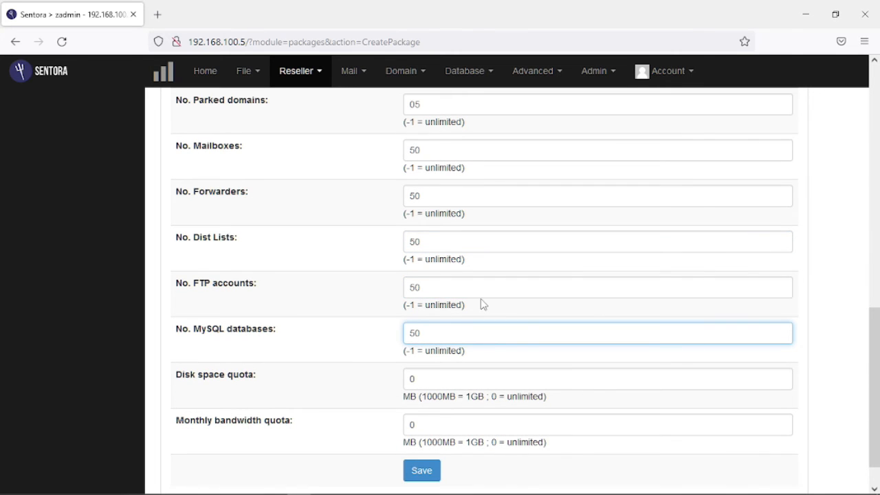
Give ENTERPRISE a 5000 MB disk quota and 50000 MB bandwidth, then save it.
scroll(440, 313, down, 1)
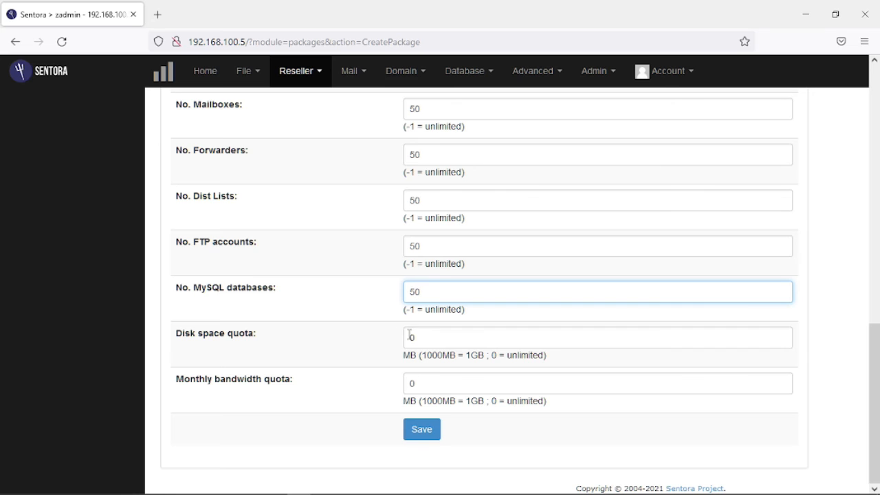
click(410, 336)
text(5000)
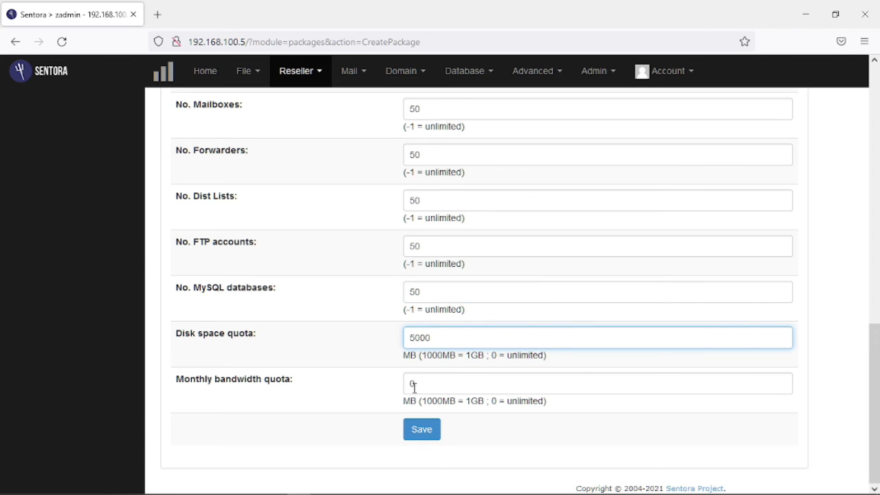
click(411, 382)
text(50)
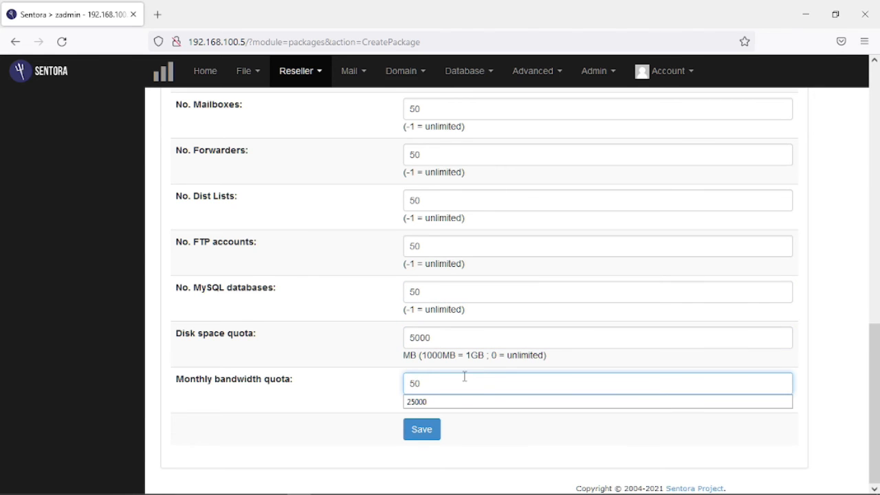
text(00)
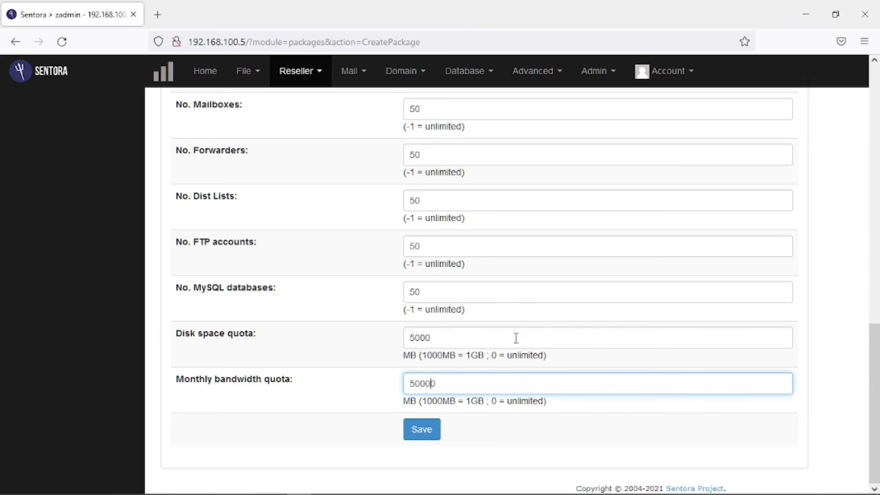
click(438, 431)
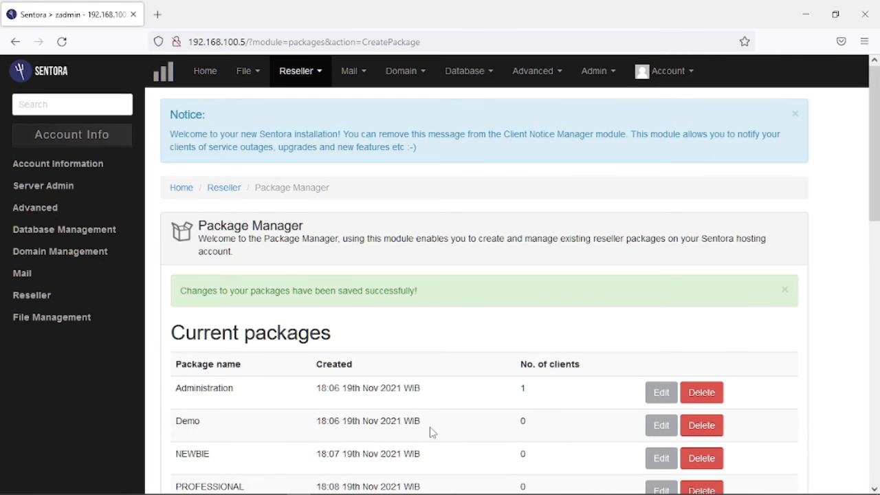
scroll(433, 323, down, 3)
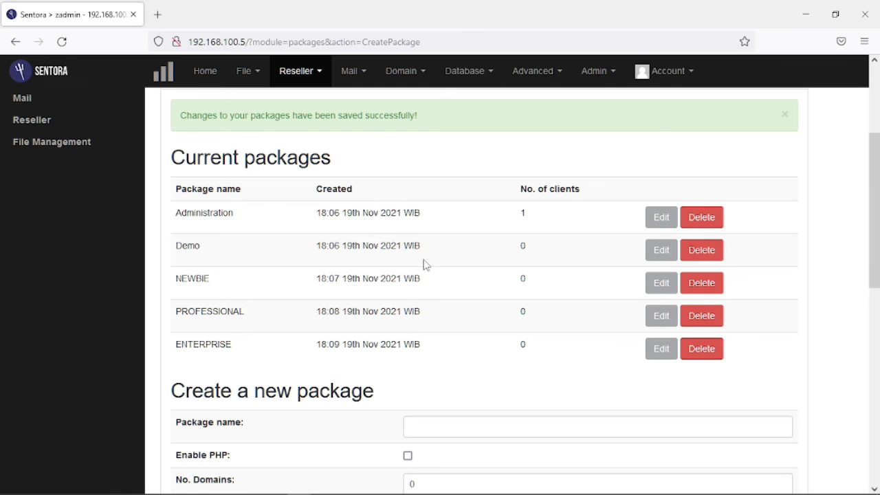
click(320, 74)
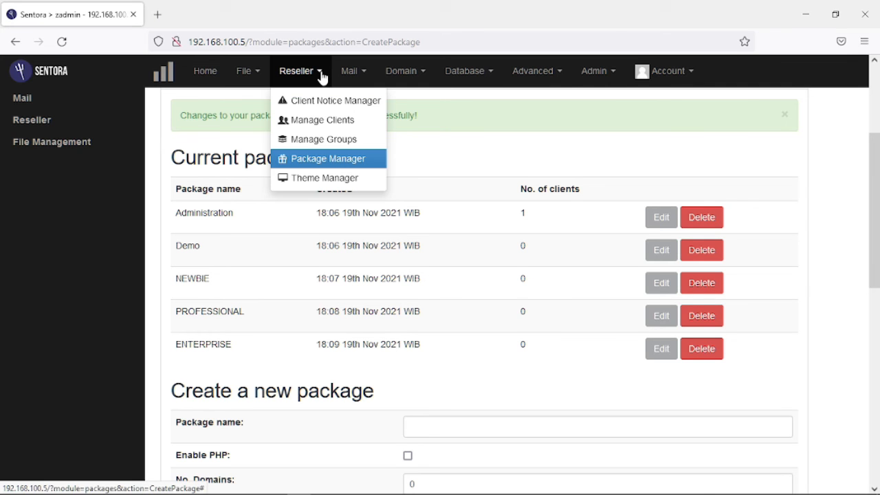
In Manage Clients, start the first client with a lowercase username, the Users group and the NEWBIE package.
click(322, 127)
scroll(461, 212, down, 3)
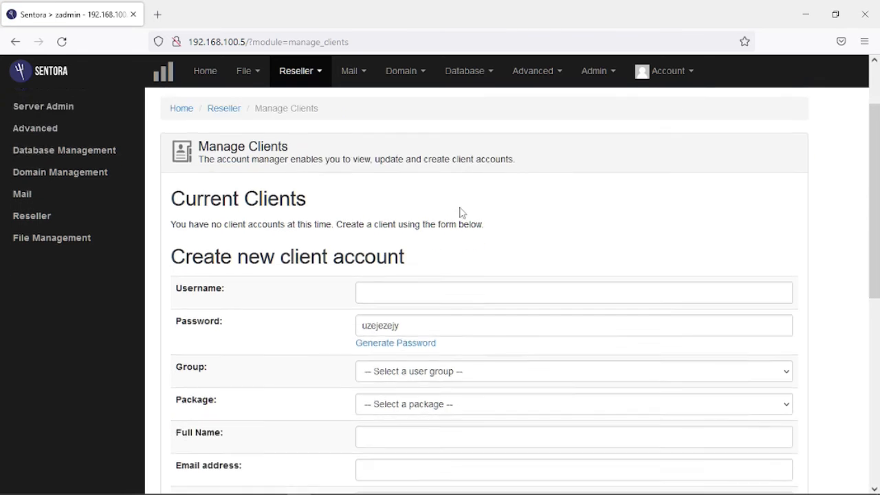
scroll(462, 212, down, 1)
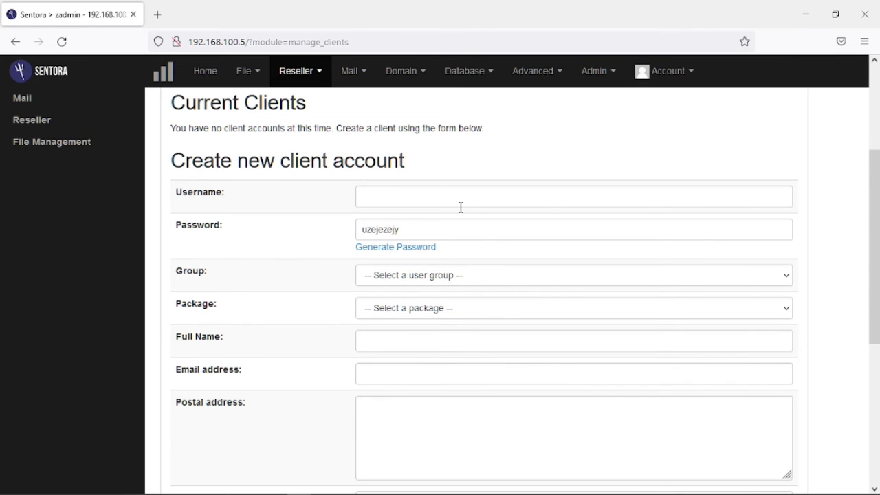
click(440, 194)
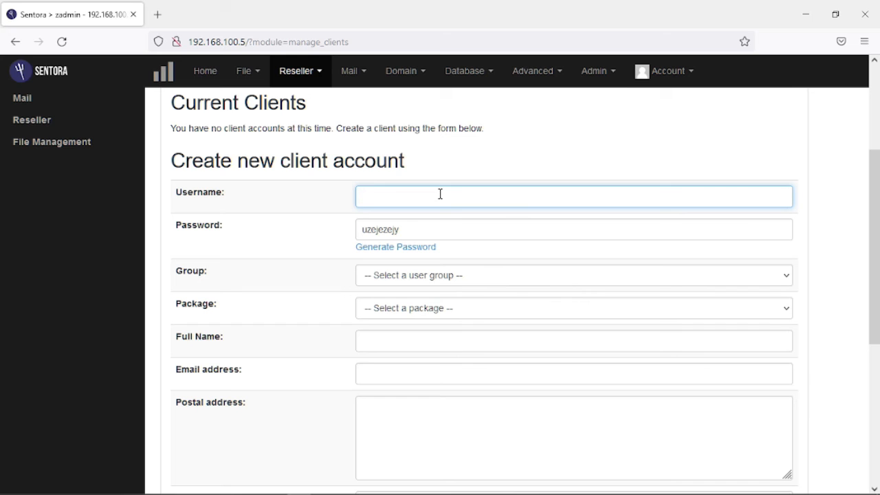
text(BUDI)
key(BackSpace)
key(BackSpace)
key(BackSpace)
text(budi)
scroll(464, 218, down, 1)
click(448, 189)
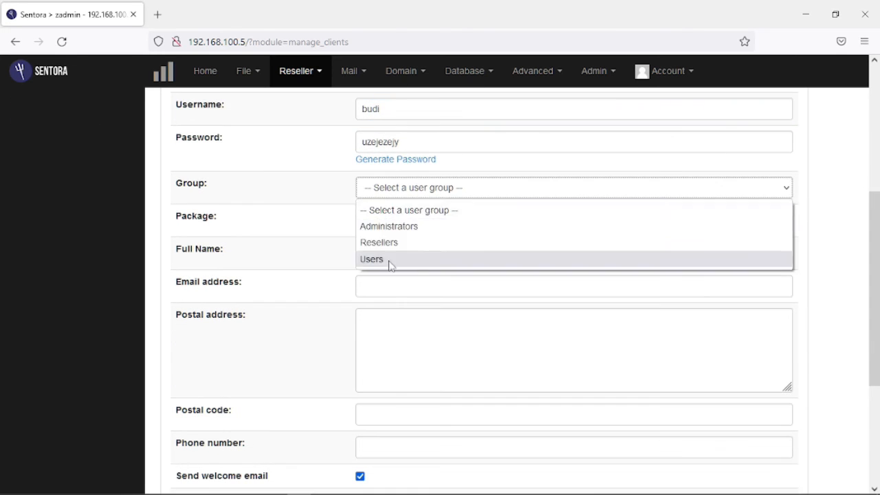
click(389, 260)
click(395, 221)
click(396, 293)
Fill in the first client's full name, e-mail, postal address, postal code and phone number.
click(397, 250)
text(Budi)
click(404, 284)
click(424, 337)
text(Cengkareng, Jakarta Barat, DKI Jakarta)
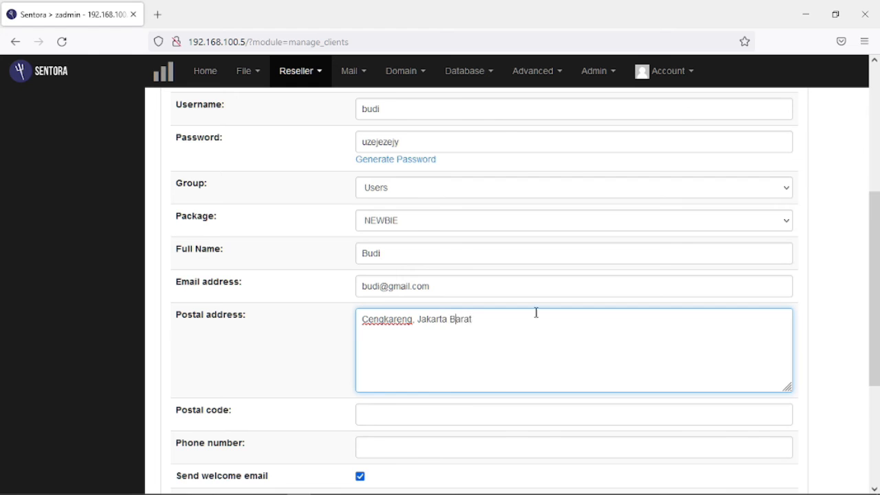
scroll(532, 295, down, 3)
click(408, 238)
text(11730)
click(408, 238)
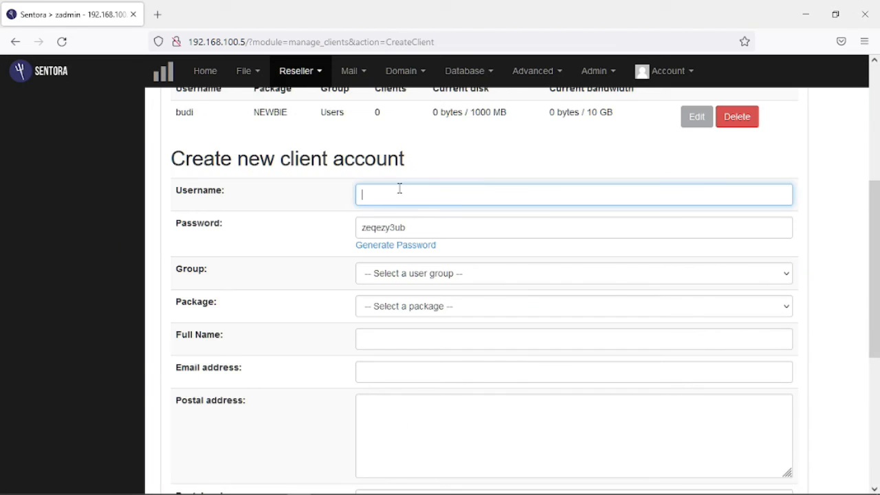
Enter the second client, in the Users group on the PROFESSIONAL package, with full contact details.
text(adi)
click(574, 186)
click(574, 218)
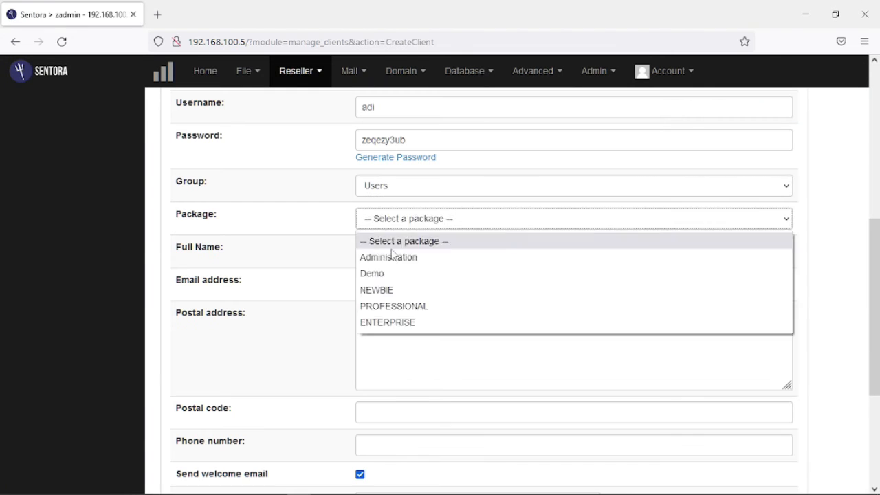
click(395, 305)
click(574, 251)
text(Adi)
click(384, 284)
click(403, 330)
text(Cengkareng, Jakarta Barat, DKI Jakarta)
scroll(403, 330, down, 2)
click(387, 325)
text(11730)
click(387, 364)
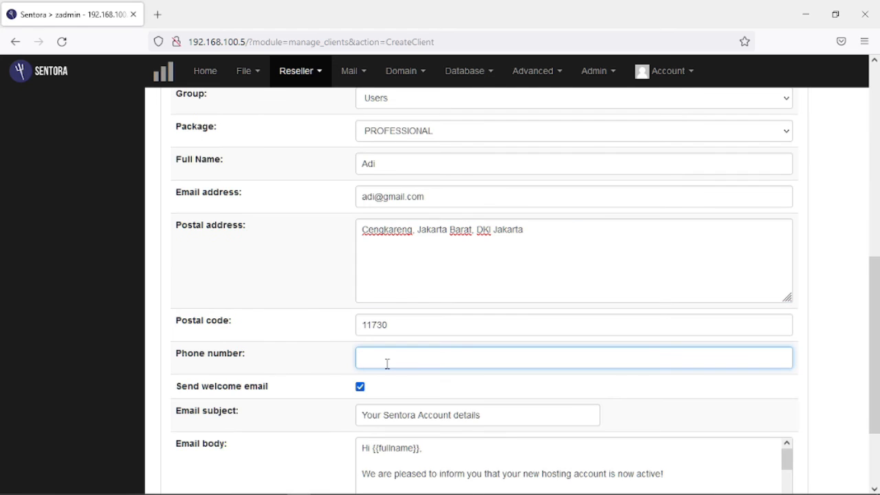
text(08987654)
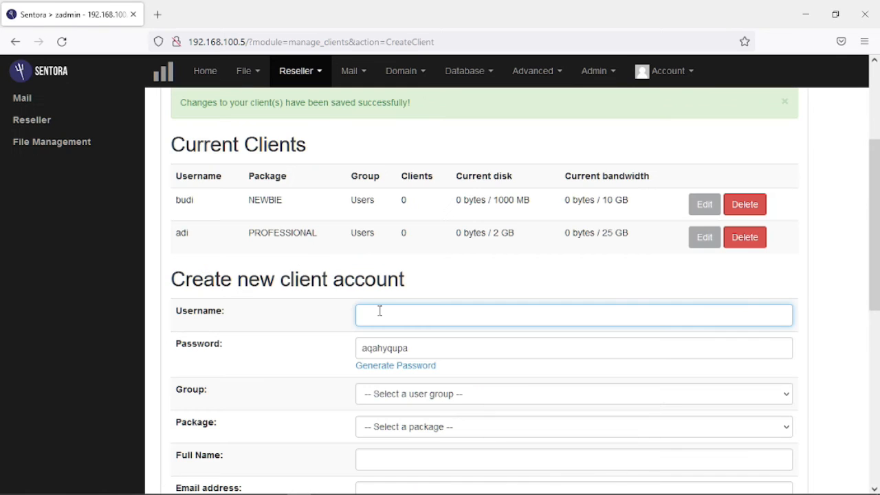
Enter and save the third client, in the Users group on ENTERPRISE, with full contact details.
text(doni)
click(573, 307)
click(374, 387)
click(383, 245)
text(Doni)
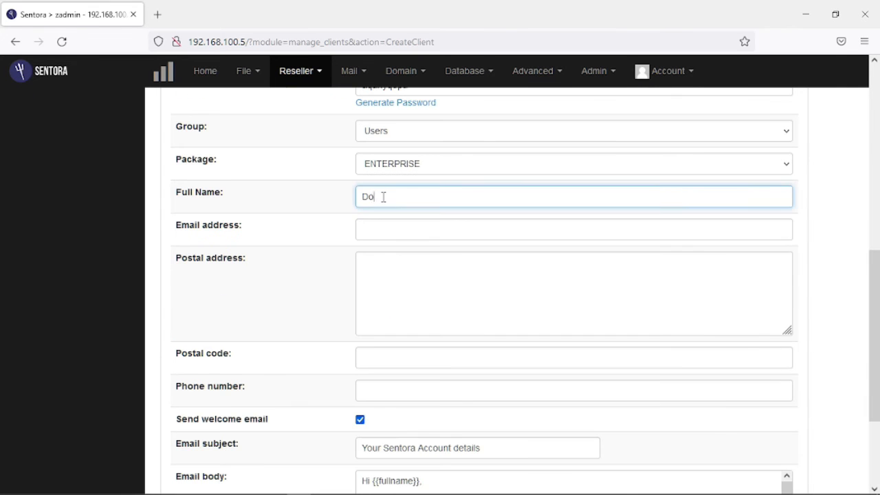
click(574, 229)
click(409, 260)
text(Cengkareng, Jakarta Barat, DKI Jakarta)
scroll(409, 261, down, 2)
click(385, 270)
text(11730)
click(389, 303)
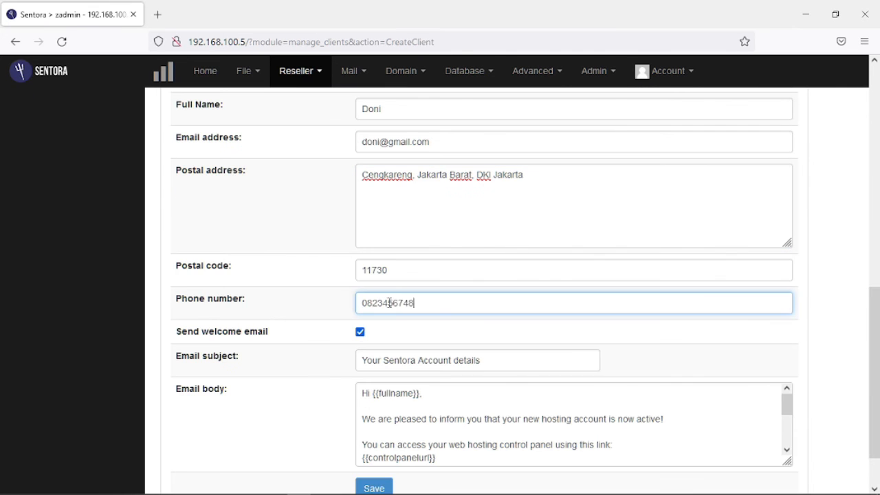
scroll(389, 303, down, 2)
click(372, 436)
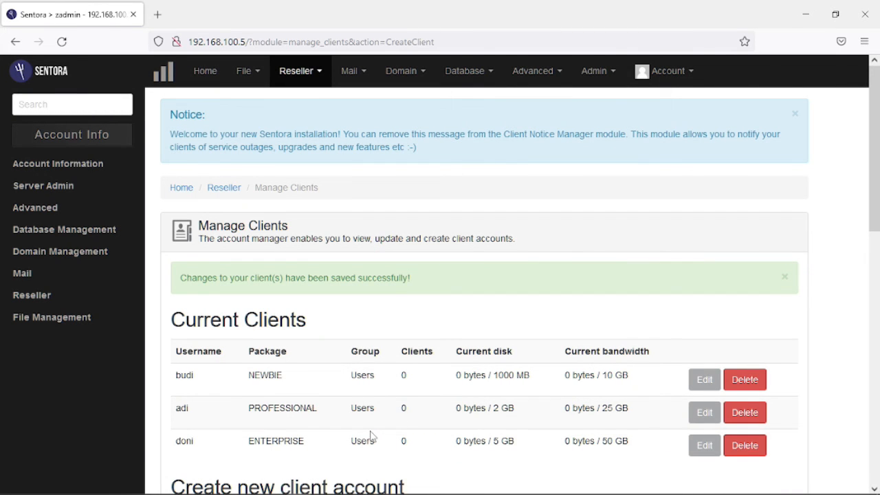
Leave Manage Clients and go back to the Sentora Home dashboard.
scroll(320, 282, down, 3)
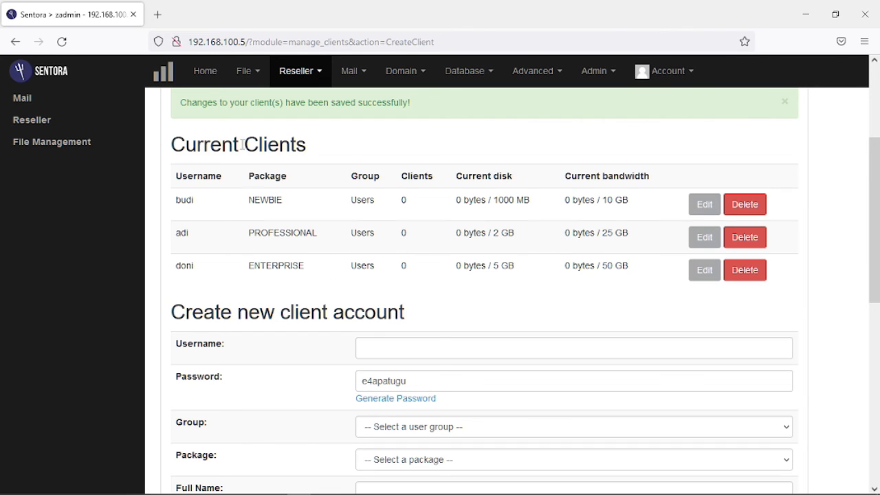
click(210, 77)
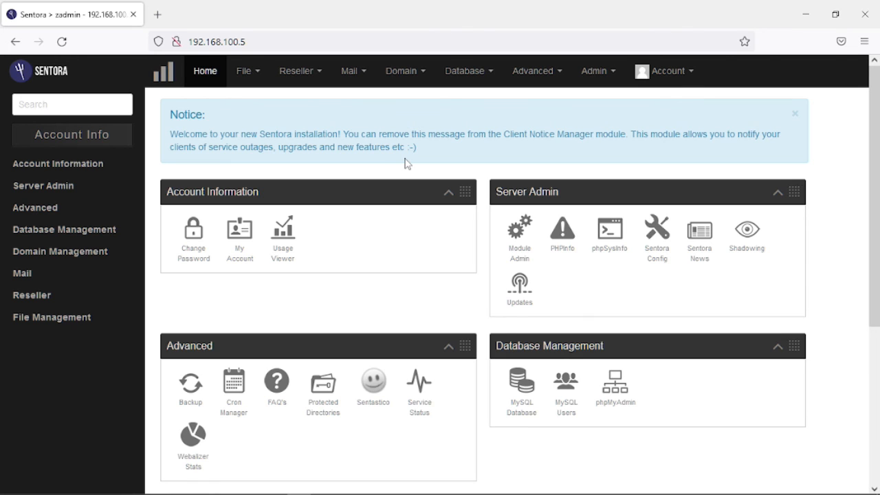
Run a hosting-account backup with Backup Now from Advanced > Backup, then close the popup.
click(552, 72)
click(543, 98)
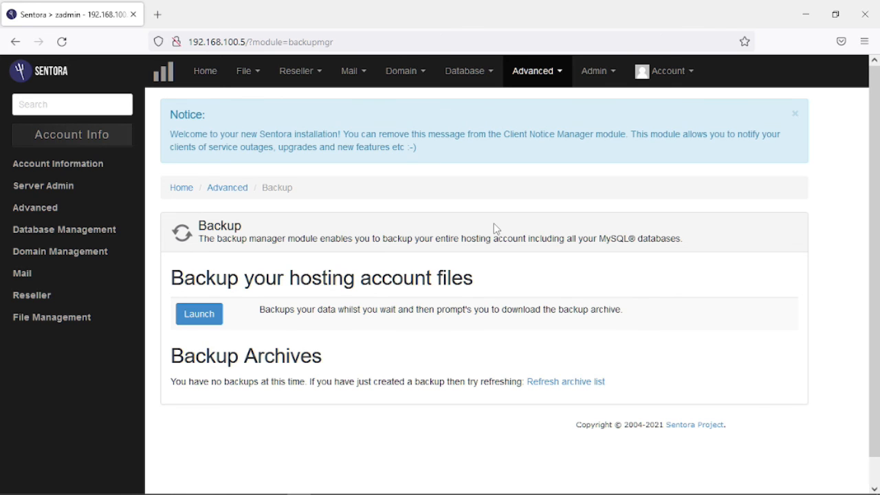
click(214, 319)
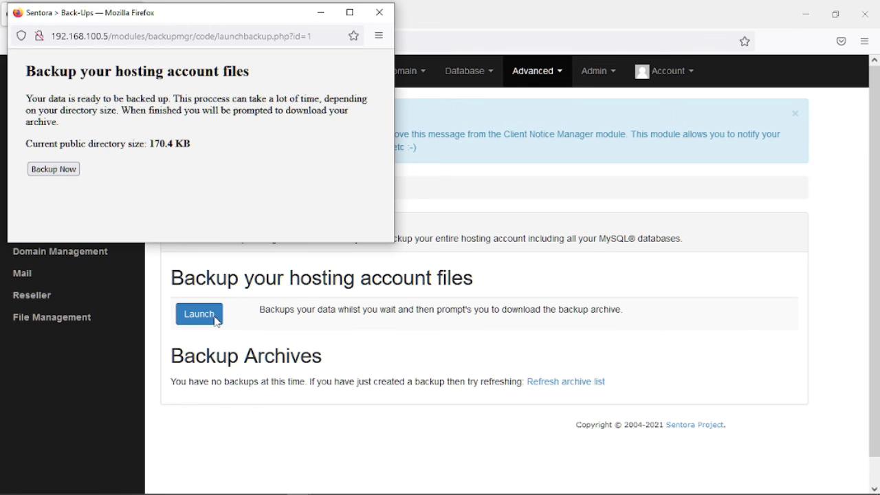
click(55, 169)
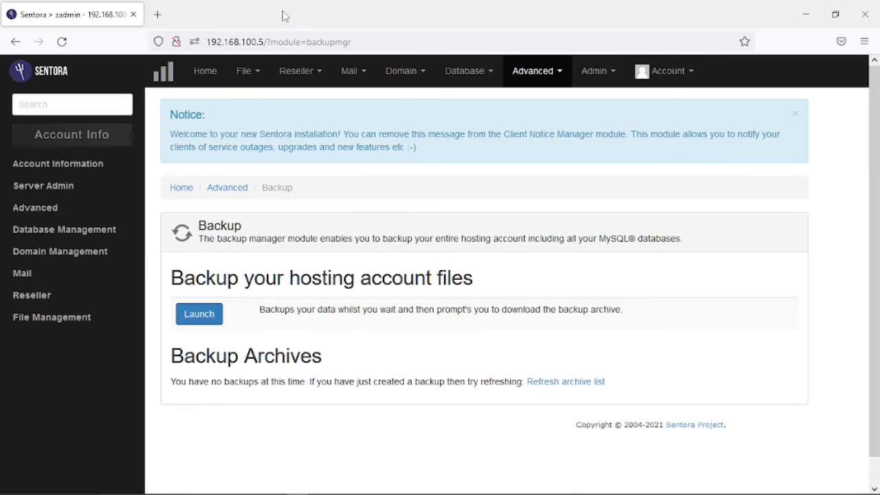
click(62, 42)
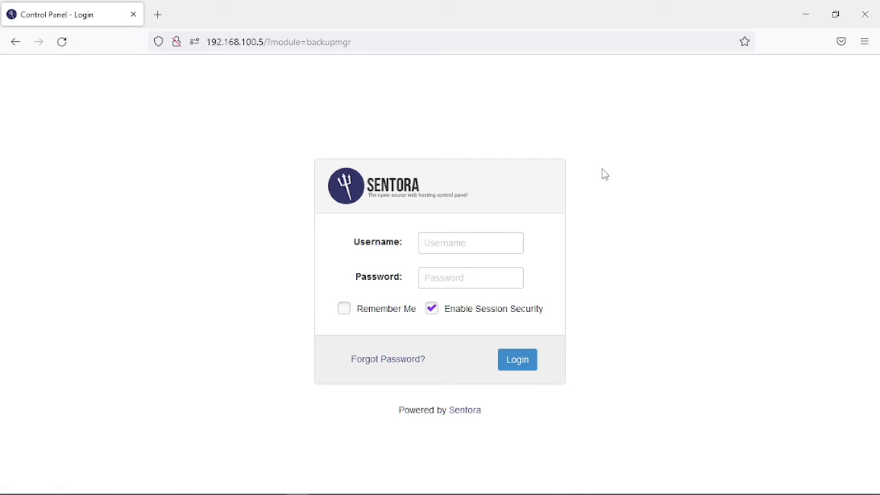
Log back in to Sentora with the saved admin login and pasted password.
click(483, 243)
click(445, 264)
click(449, 279)
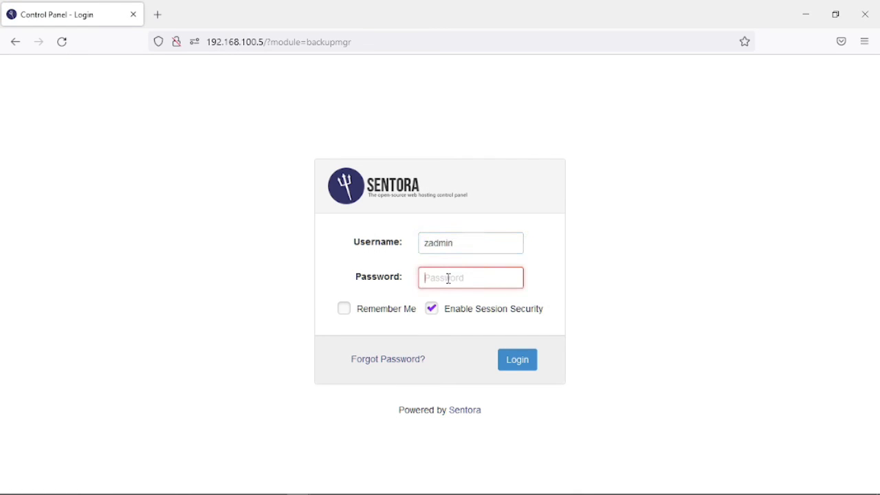
key(ctrl+v)
click(529, 357)
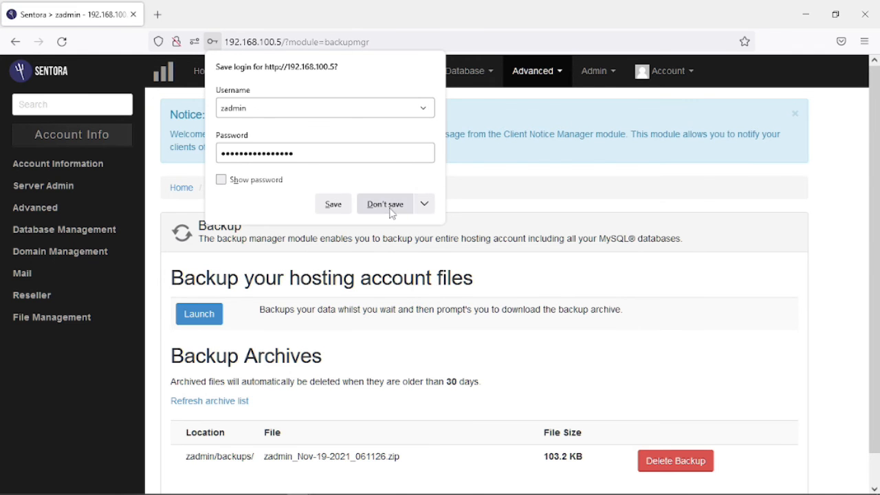
click(390, 210)
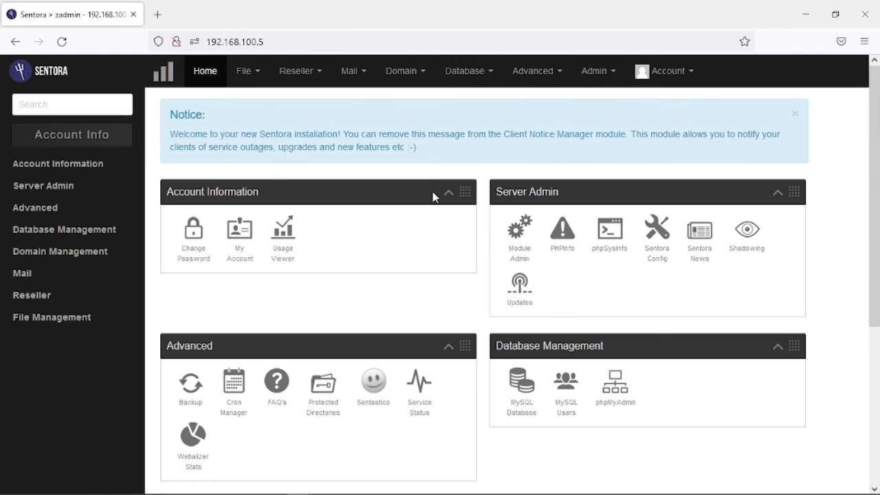
scroll(434, 196, down, 5)
Create two more backups in Advanced > Backup and refresh the archive list to show three.
click(557, 74)
click(544, 103)
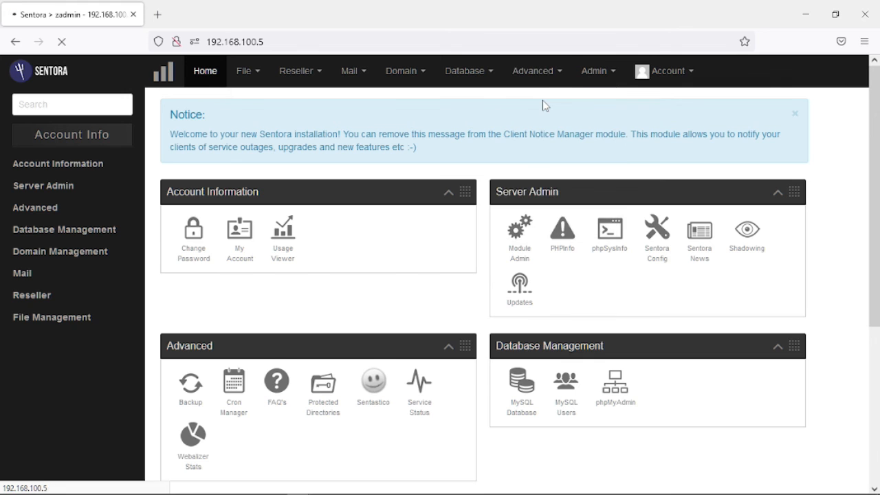
scroll(568, 202, down, 1)
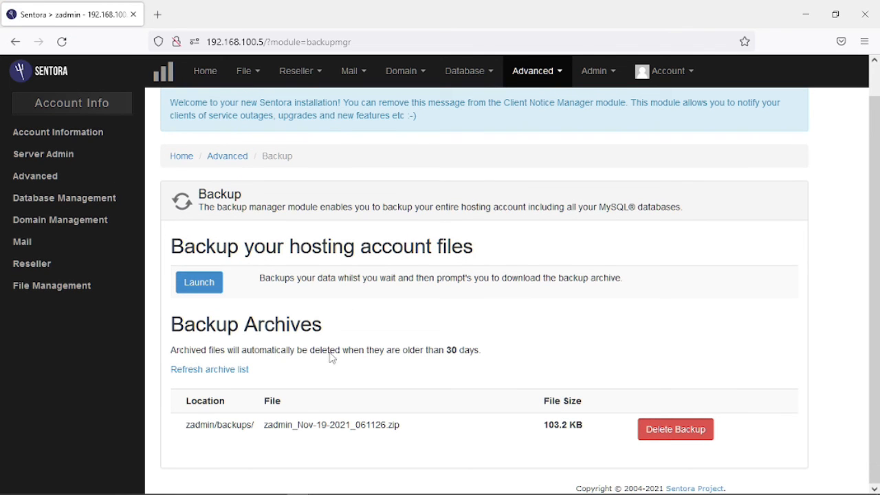
click(213, 286)
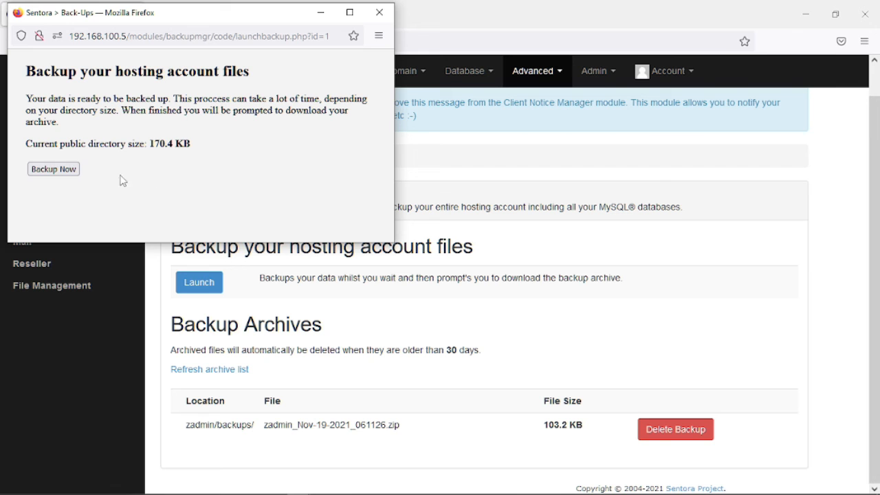
click(59, 170)
click(379, 13)
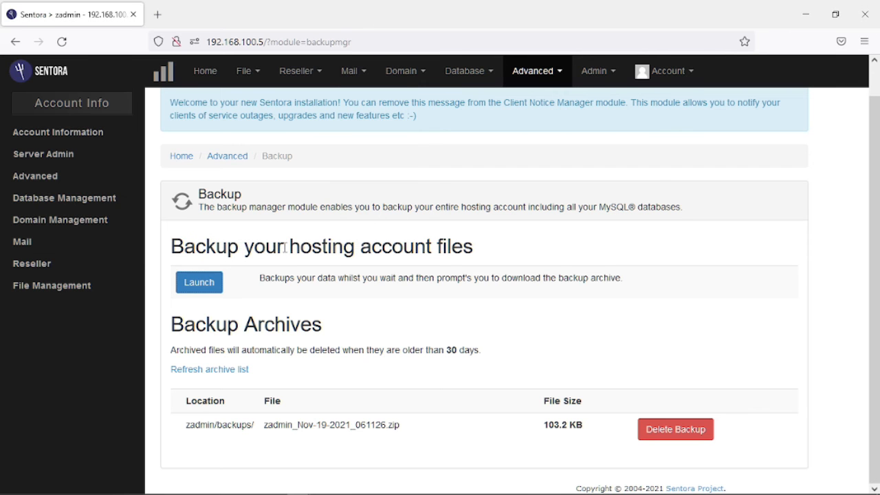
click(195, 288)
click(72, 175)
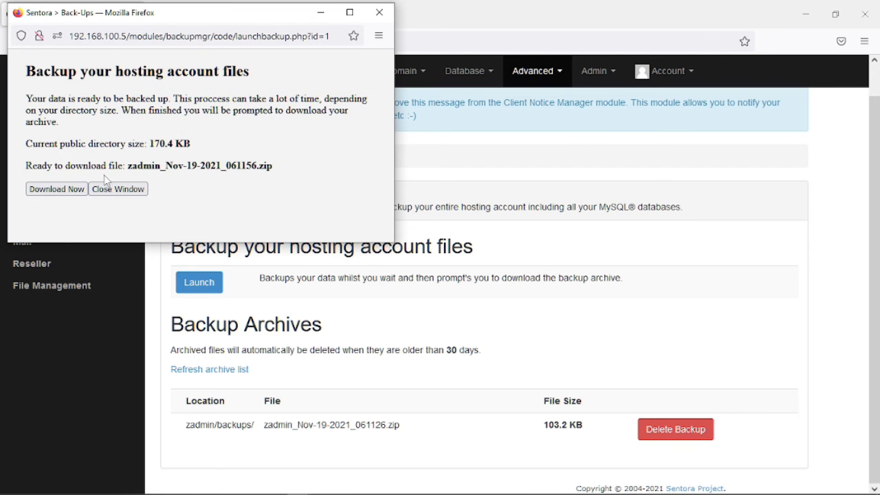
click(118, 189)
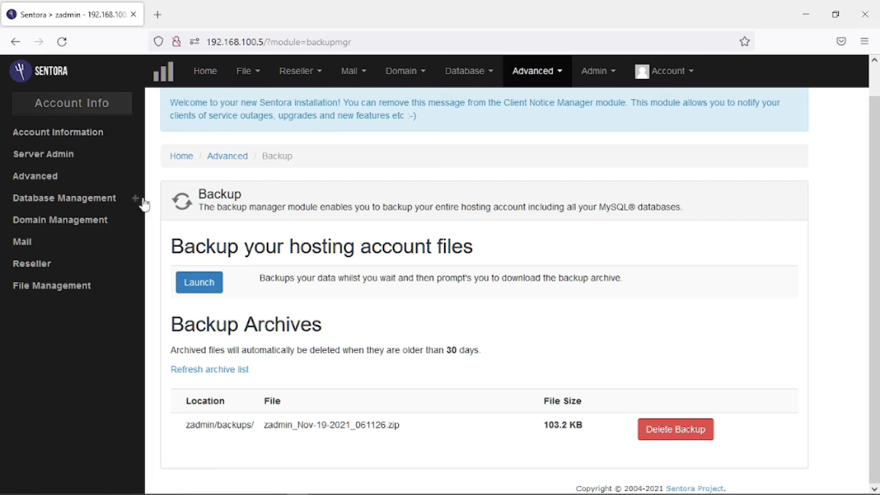
click(224, 375)
Check Advanced > Service Status, confirming all service ports are open.
scroll(348, 298, down, 3)
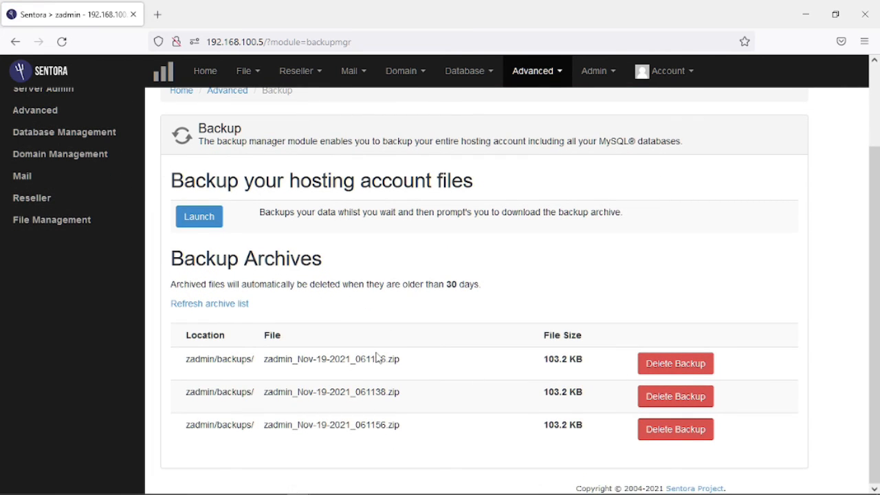
scroll(389, 346, up, 2)
scroll(389, 346, down, 2)
scroll(390, 346, up, 2)
mouse_move(340, 493)
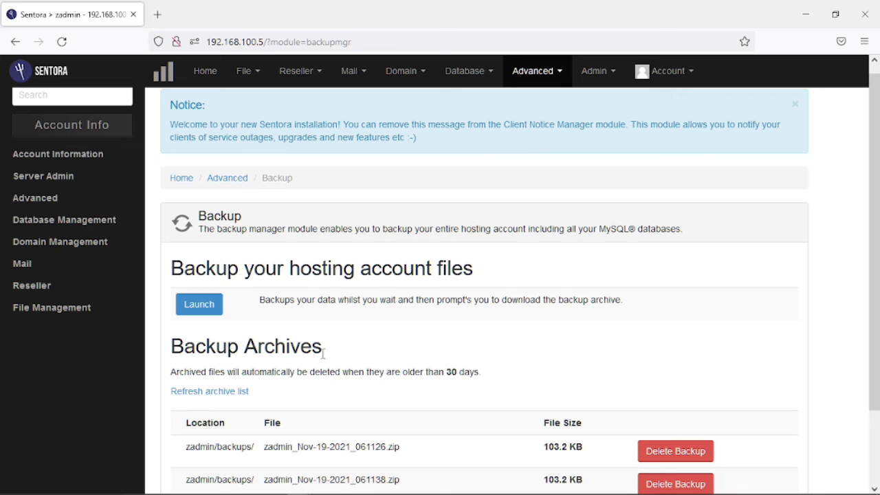
click(539, 76)
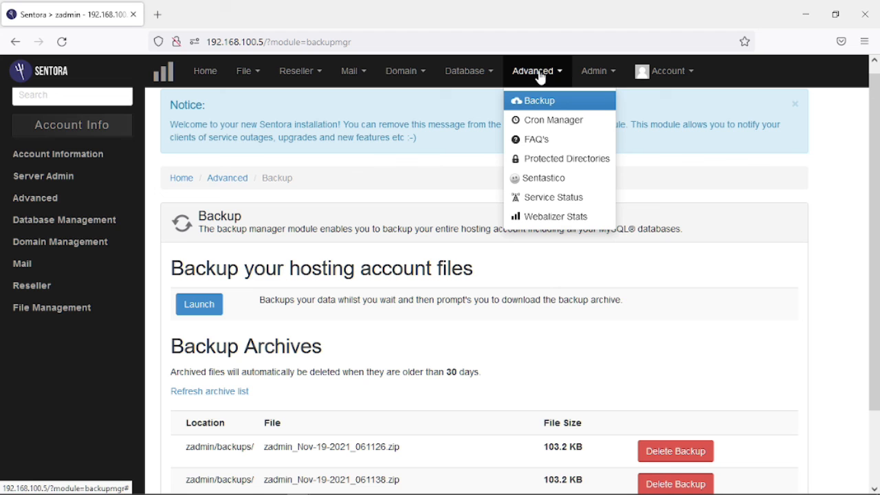
click(554, 198)
scroll(484, 278, down, 2)
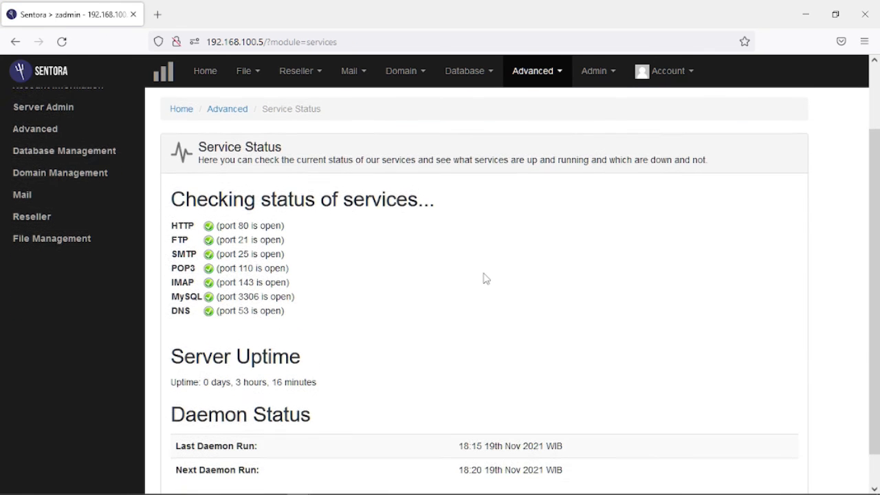